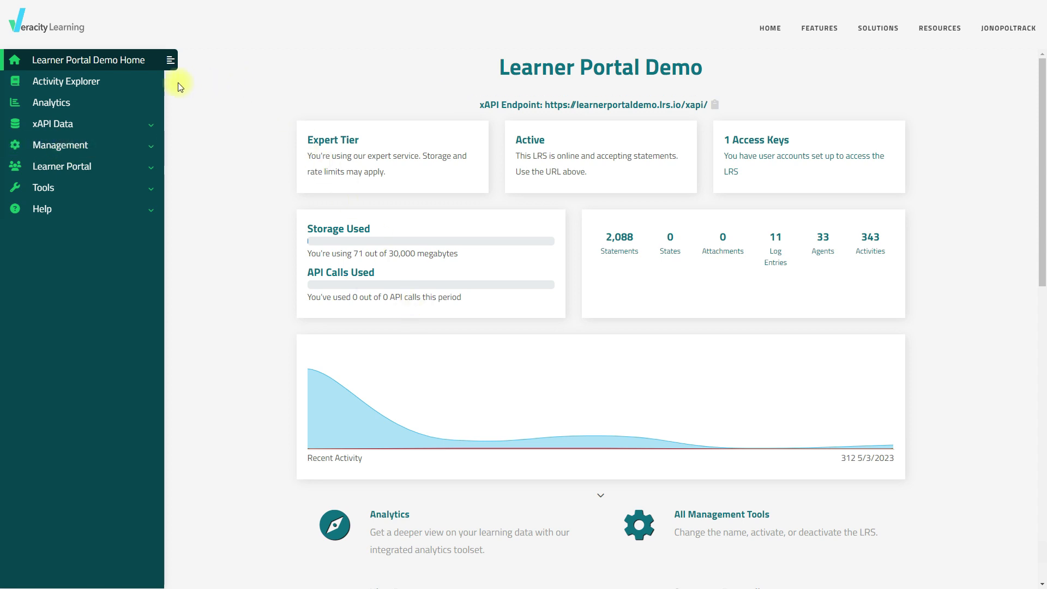
# Open the Demo1 custom dashboard in the LRS analytics and look over its widgets
pyautogui.click(99, 103)
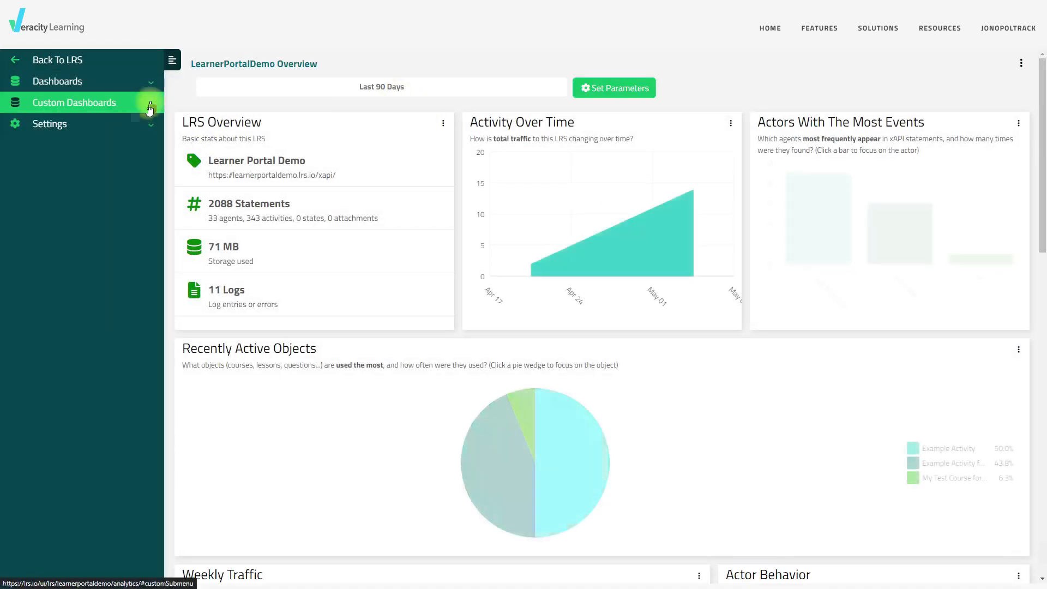
pyautogui.click(151, 105)
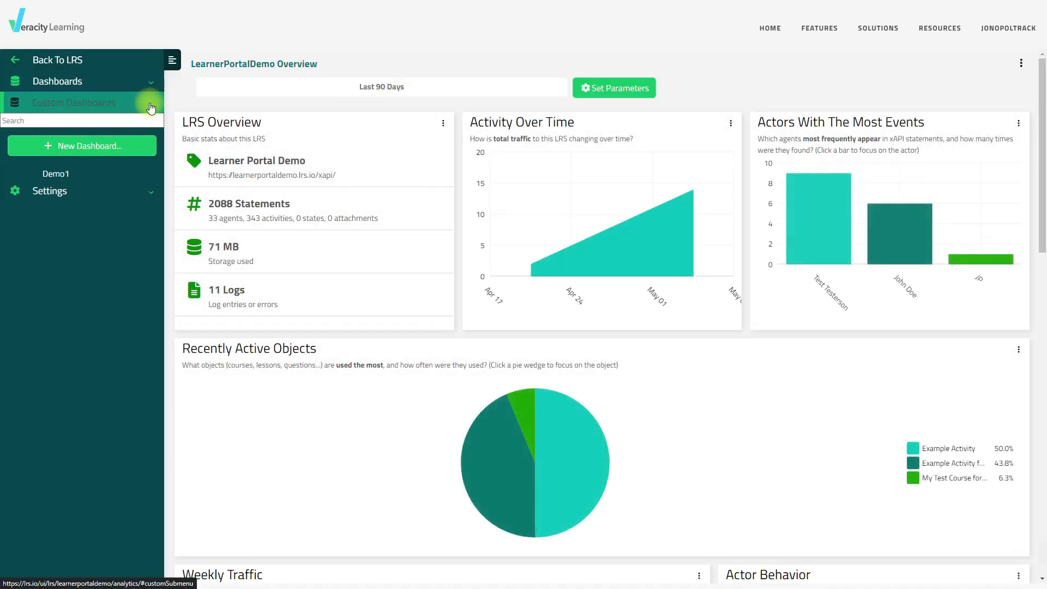
pyautogui.click(62, 175)
pyautogui.scroll(-10, 544, 317)
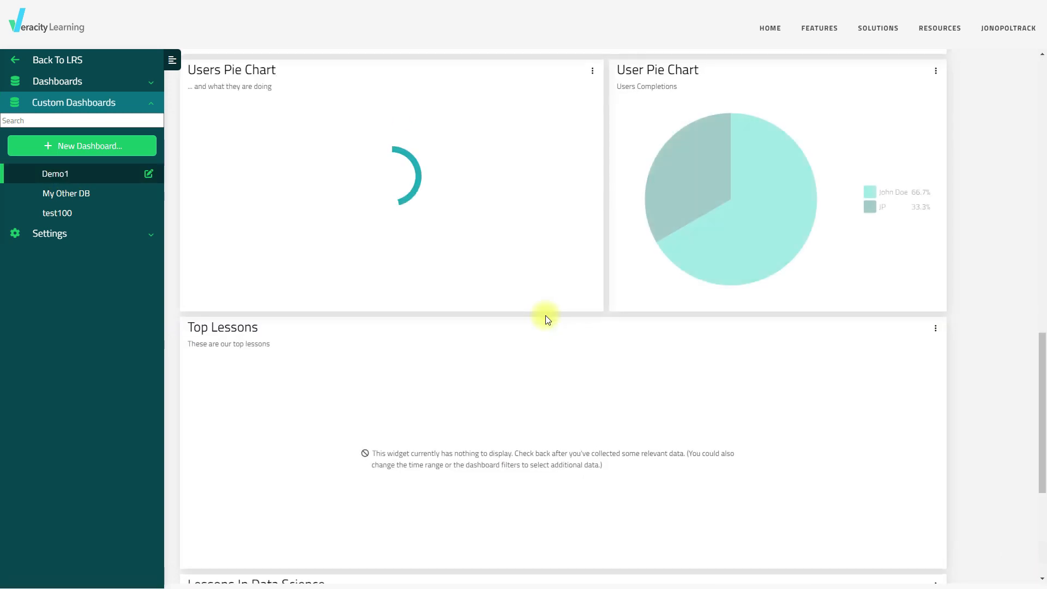
pyautogui.scroll(10, 547, 319)
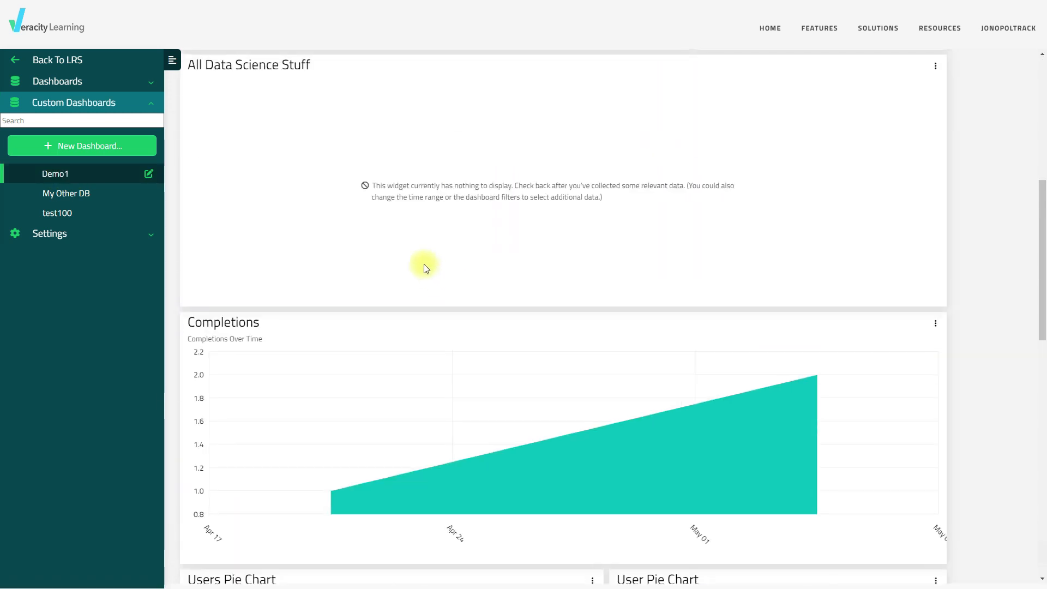
# Set the Demo1 dashboard's time range to All Time
pyautogui.click(378, 90)
pyautogui.click(250, 192)
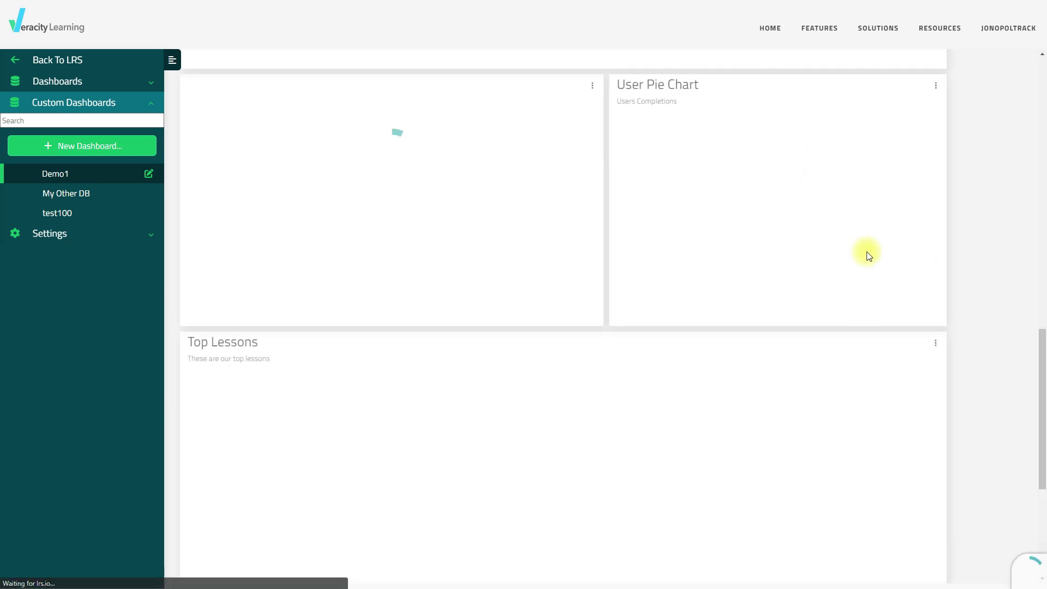
pyautogui.scroll(5, 985, 296)
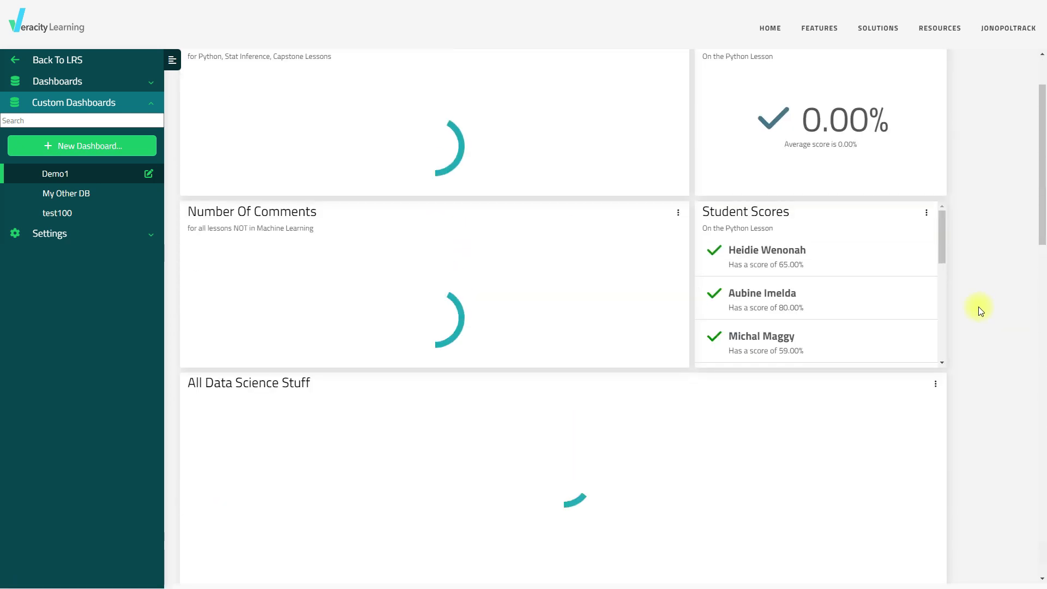
pyautogui.scroll(2, 978, 306)
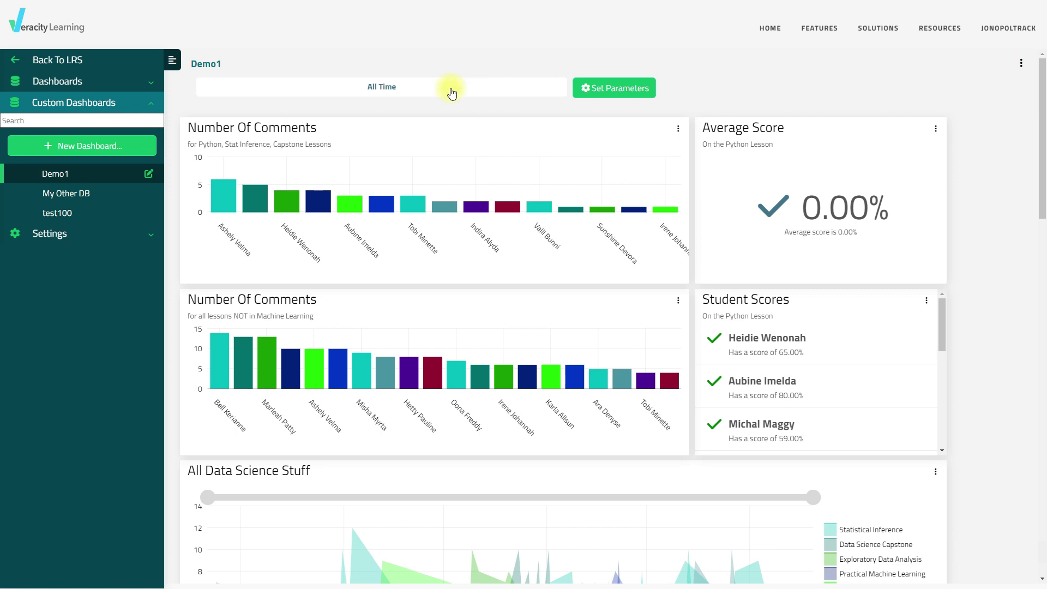
# Open the default theme for editing and remove the last seven chart colors, keeping only the first three
pyautogui.click(153, 234)
pyautogui.click(92, 265)
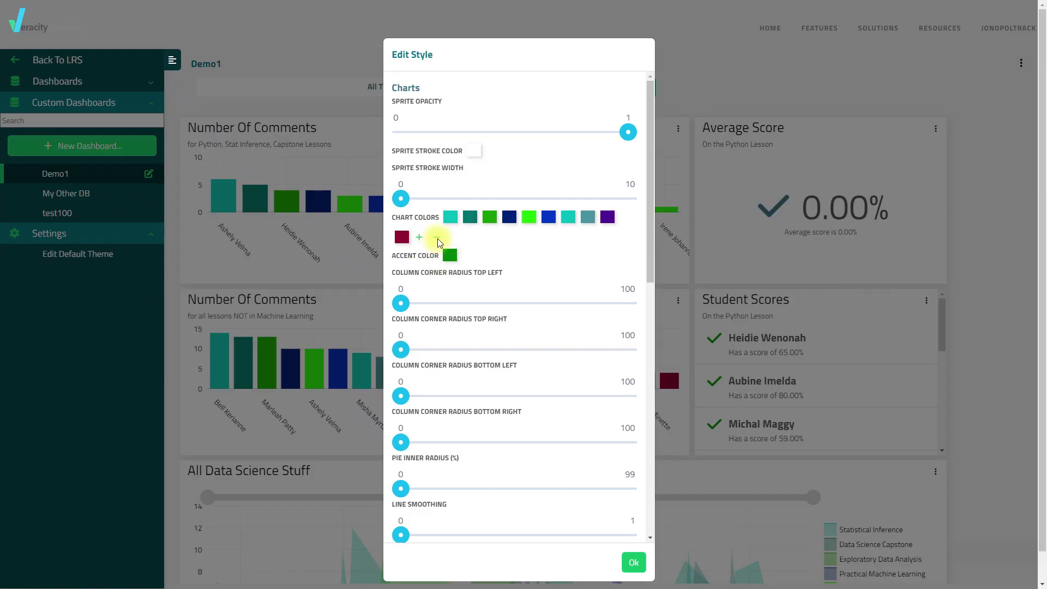
pyautogui.click(438, 240)
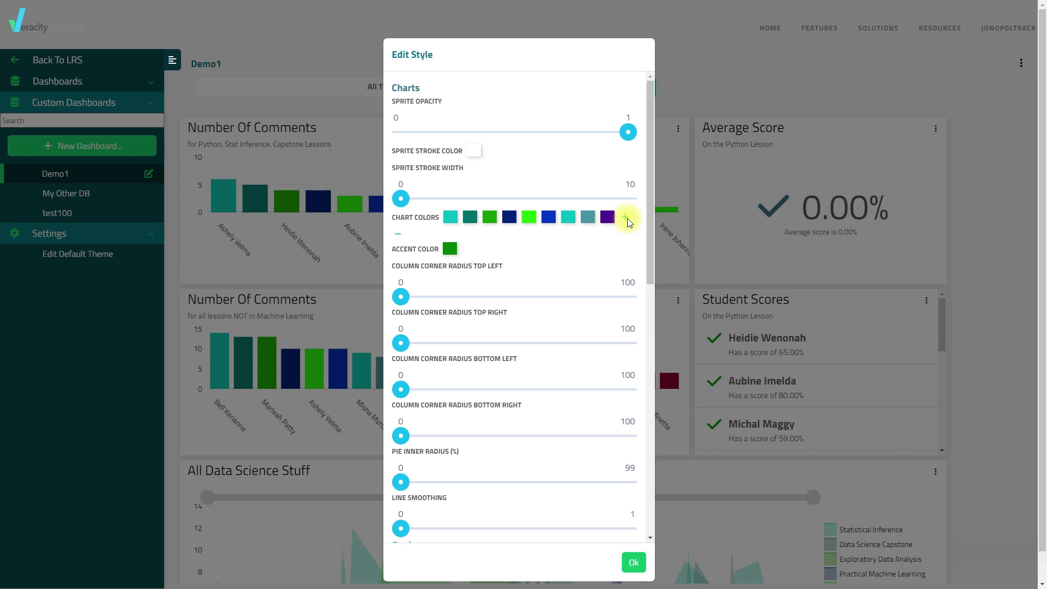
pyautogui.click(398, 234)
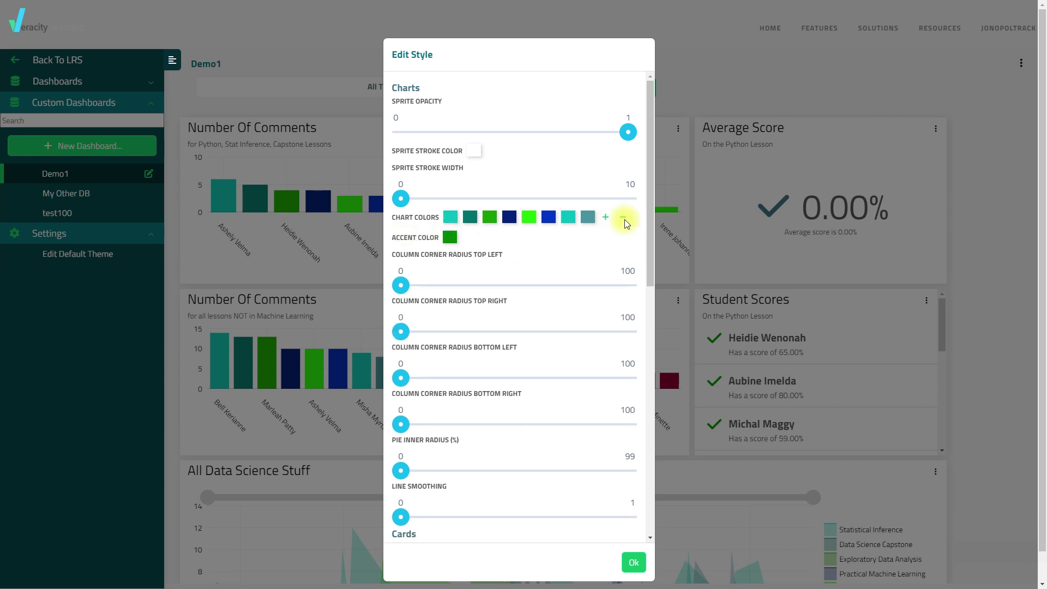
pyautogui.click(625, 220)
pyautogui.click(603, 218)
pyautogui.click(585, 218)
pyautogui.click(565, 219)
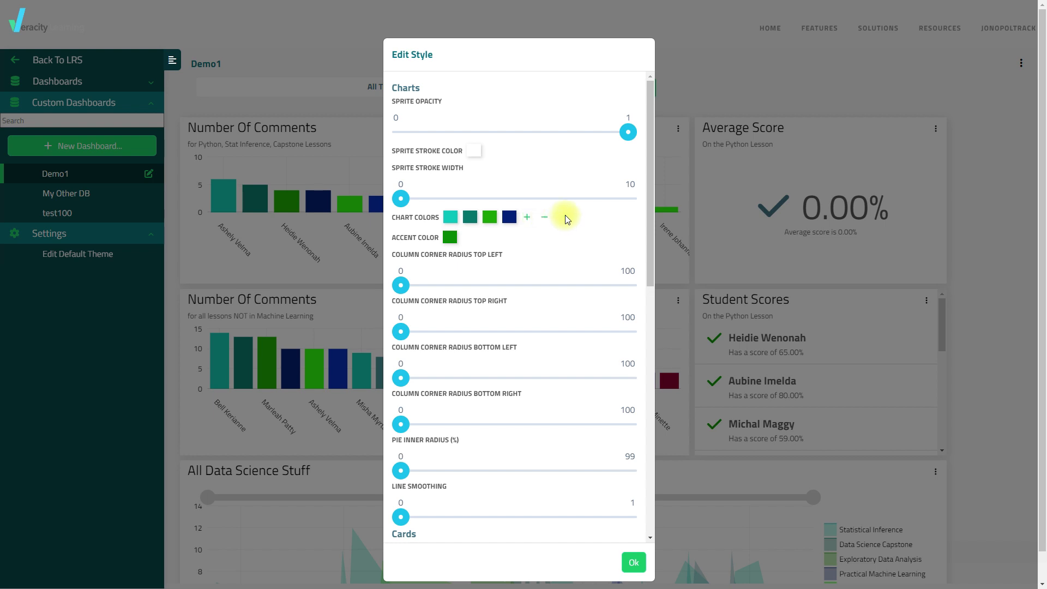
pyautogui.click(545, 219)
# Add a fourth chart color to the theme and set it to dark purple #810962
pyautogui.click(509, 218)
pyautogui.click(510, 217)
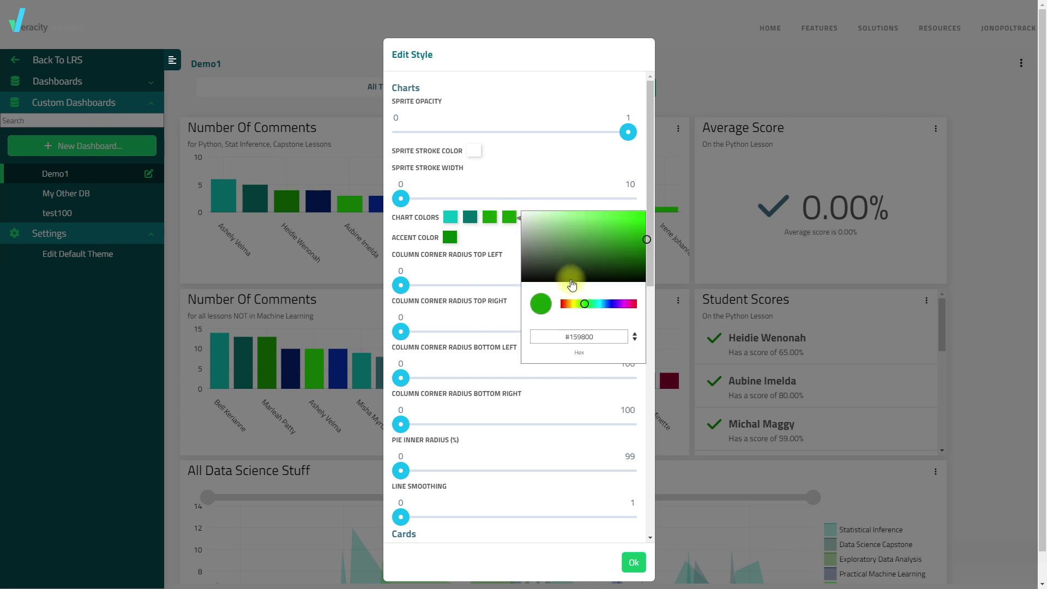
pyautogui.click(628, 304)
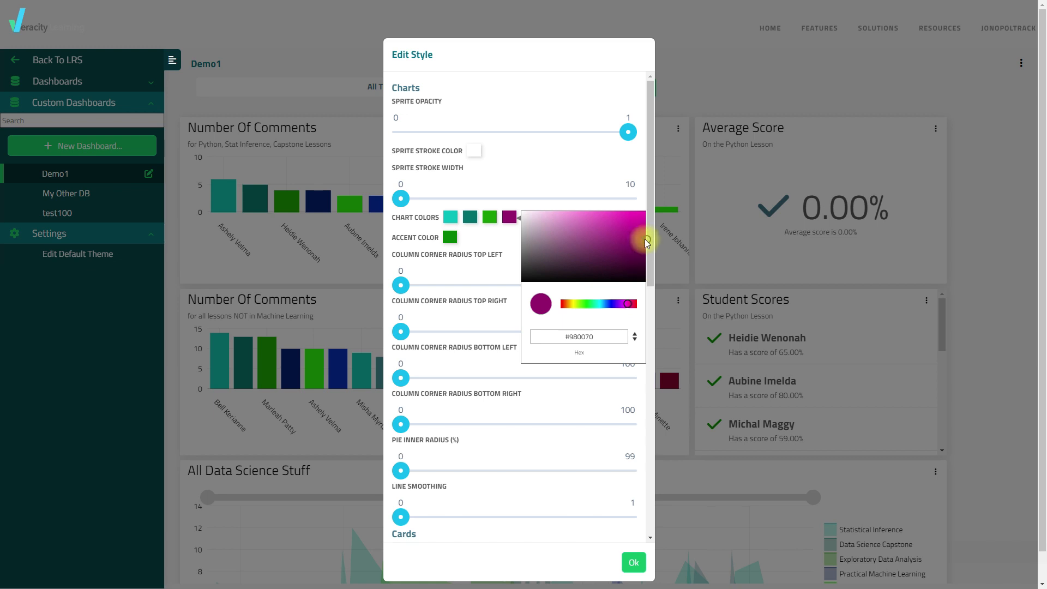
pyautogui.click(637, 246)
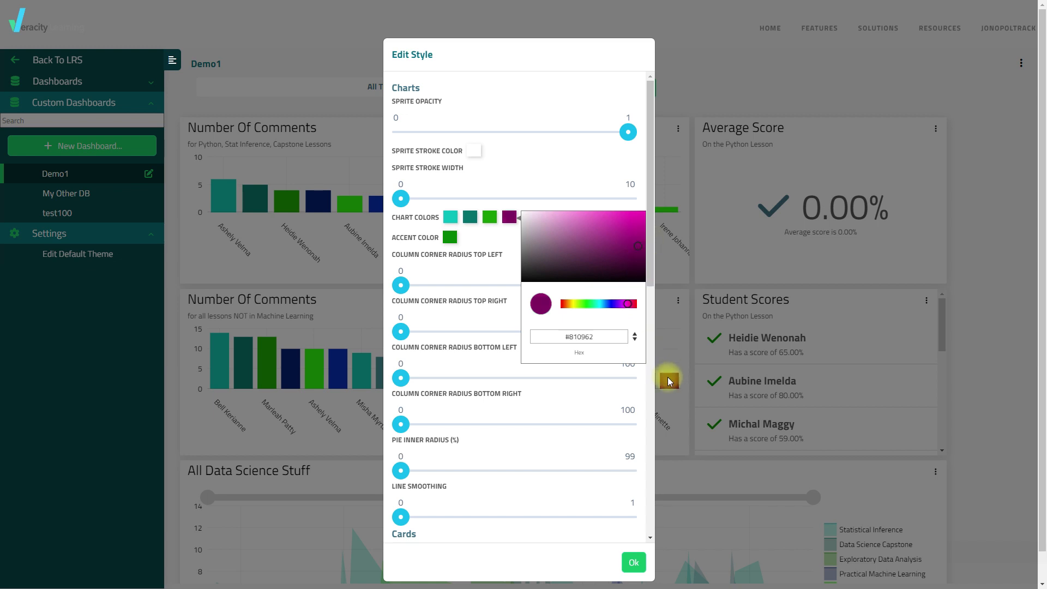
pyautogui.click(496, 240)
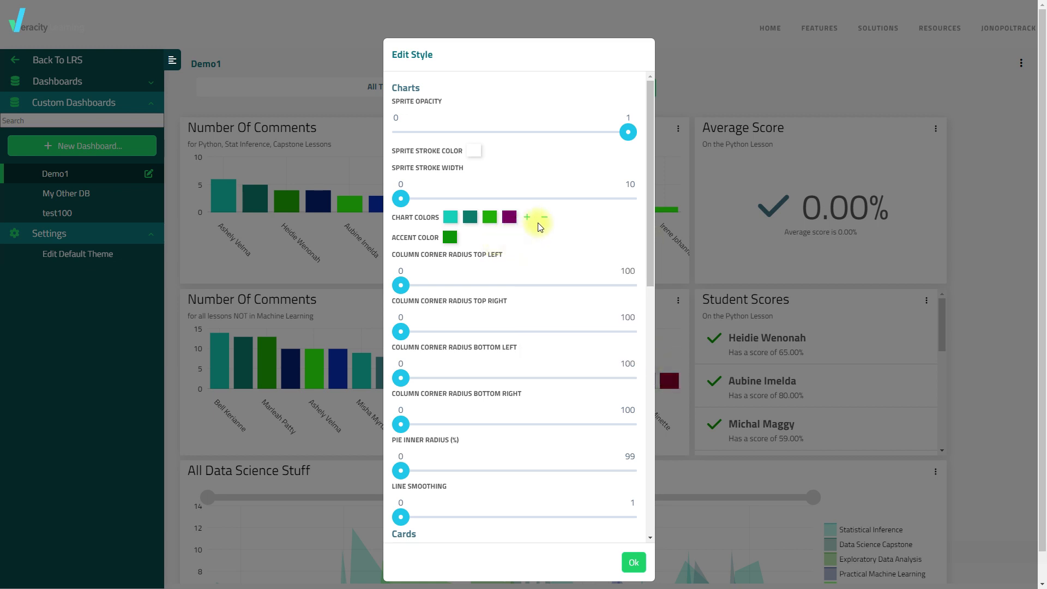
# Add a fifth chart color and set it to dark red #810929
pyautogui.click(528, 218)
pyautogui.click(529, 217)
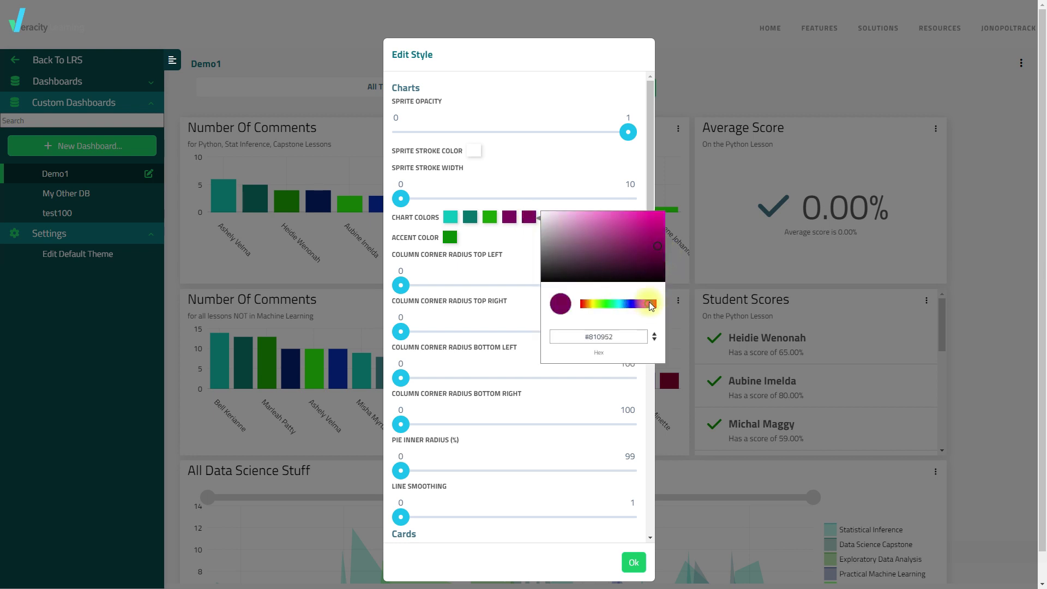
pyautogui.moveTo(647, 306); pyautogui.dragTo(655, 306)
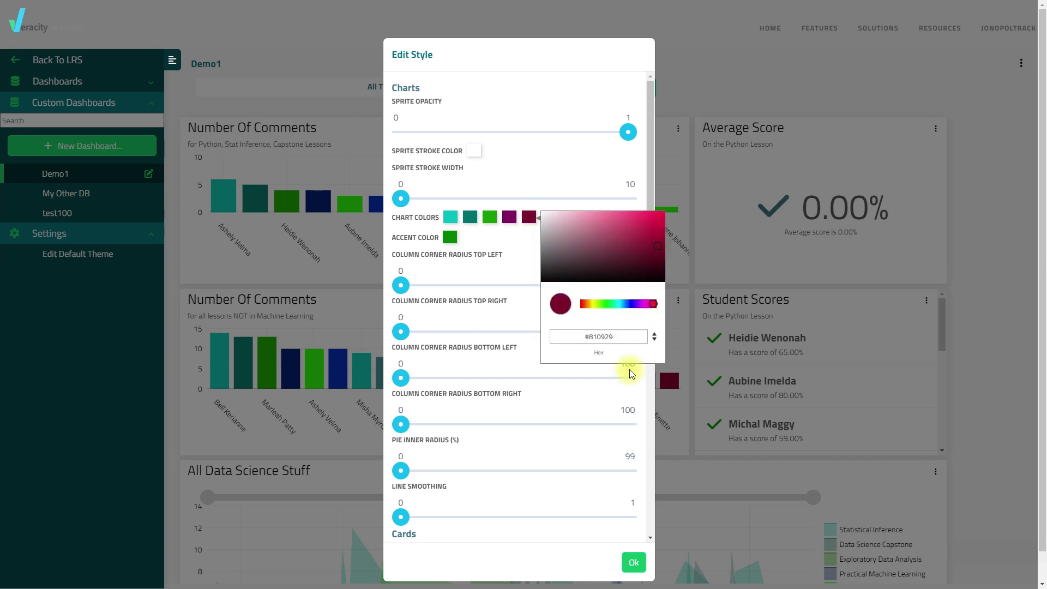
pyautogui.click(519, 246)
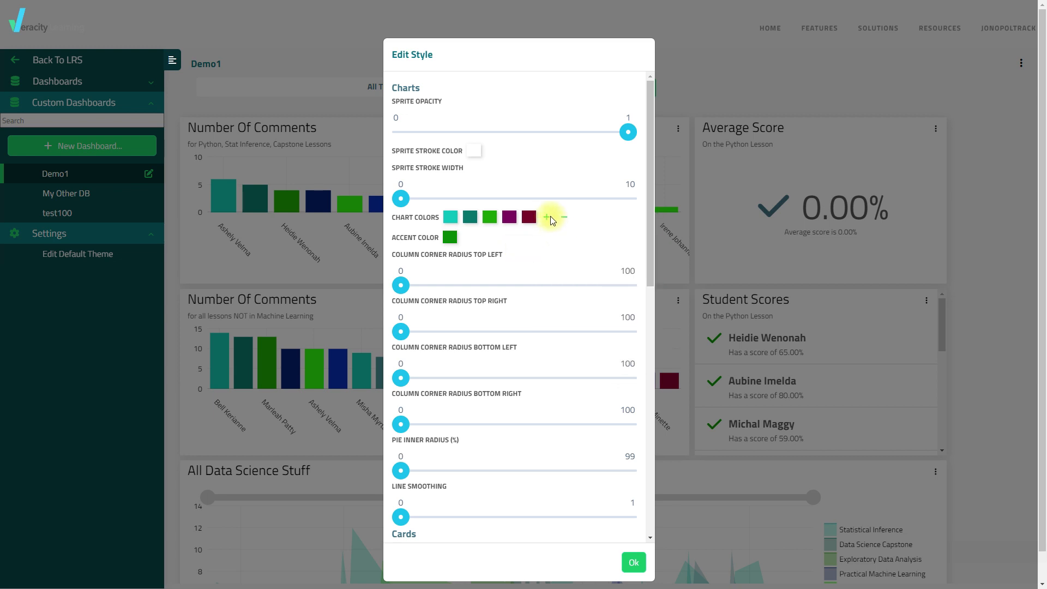
# Add a sixth chart color and set it to crimson #d60d43
pyautogui.click(554, 223)
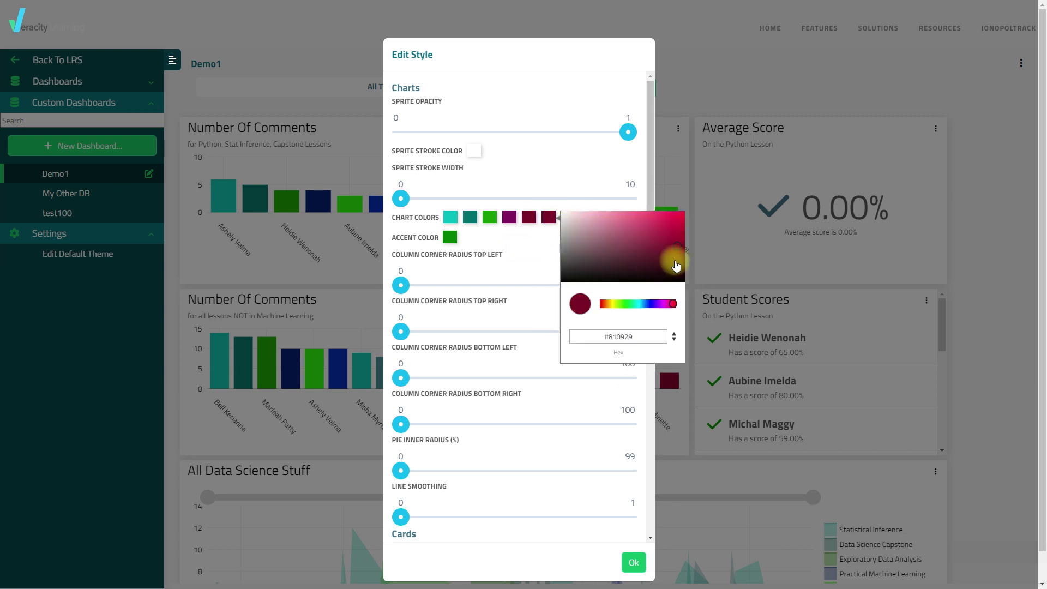
pyautogui.click(676, 246)
pyautogui.moveTo(676, 247); pyautogui.dragTo(677, 222)
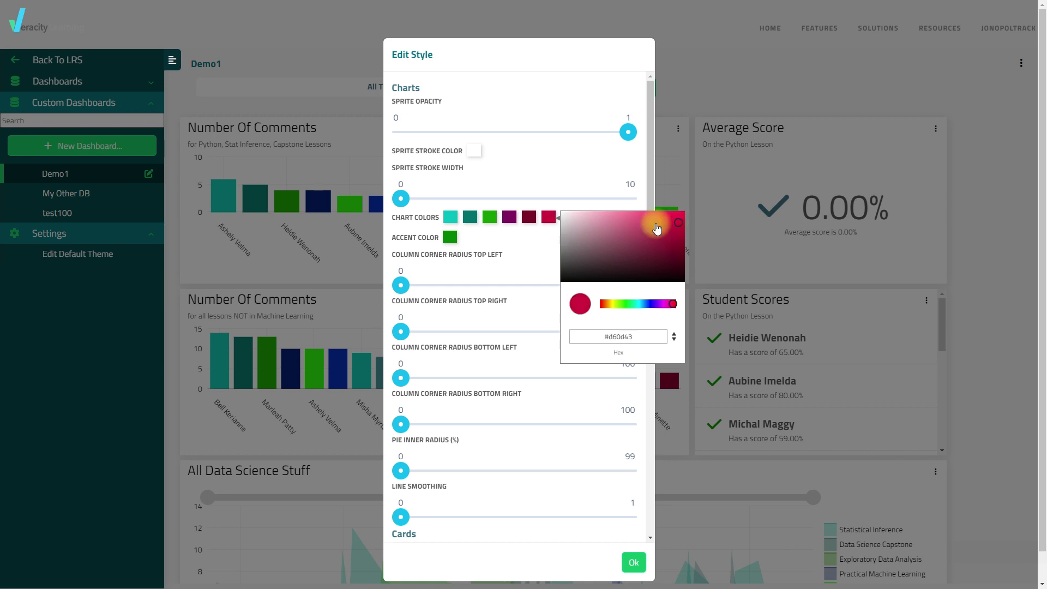
pyautogui.click(567, 185)
# Add a seventh chart color and set it to orange #d6500d
pyautogui.click(567, 218)
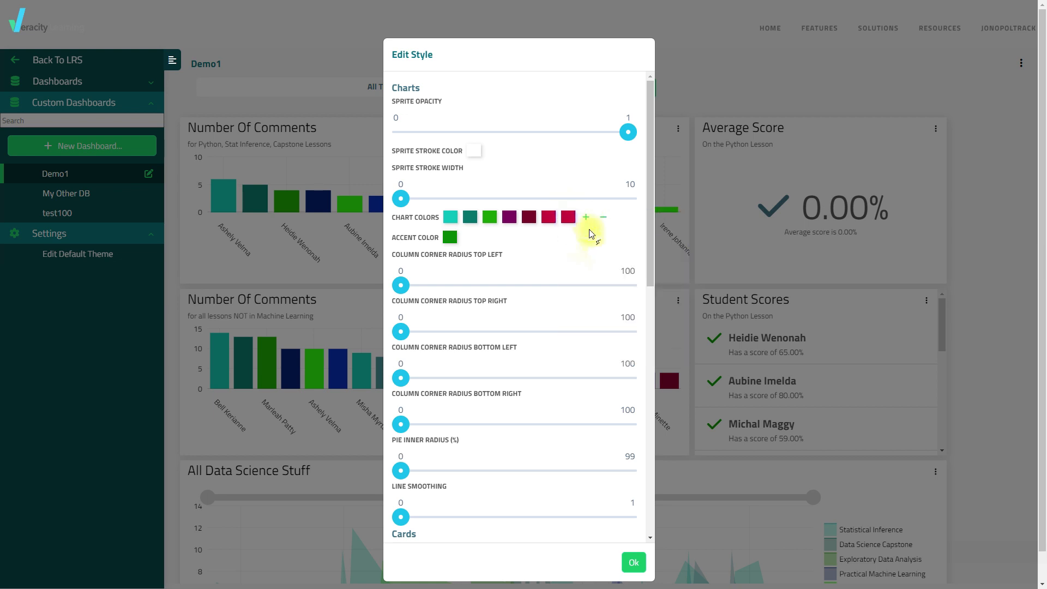
pyautogui.click(569, 220)
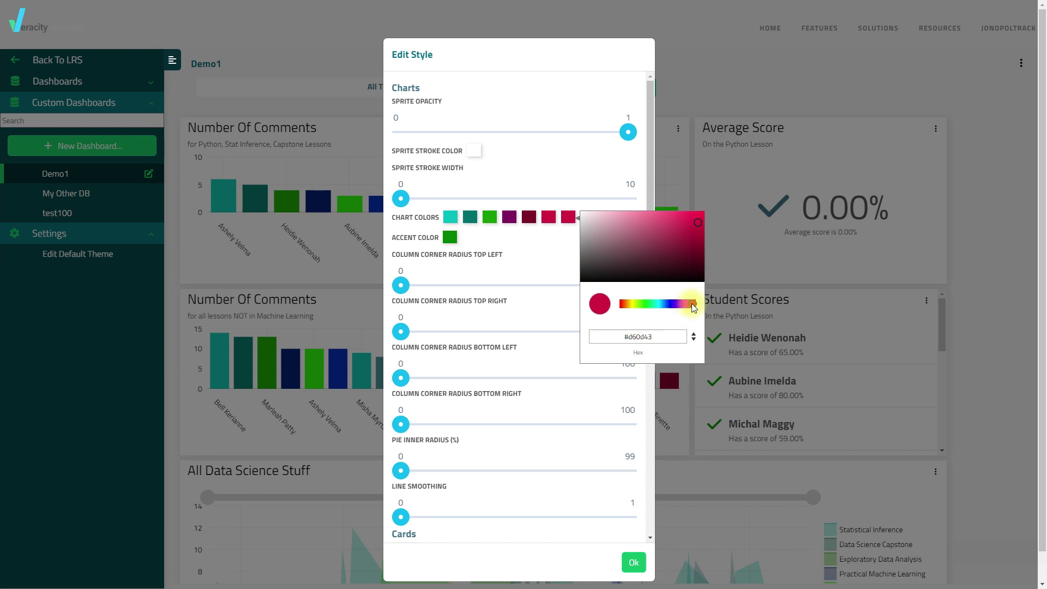
pyautogui.moveTo(691, 303); pyautogui.dragTo(624, 304)
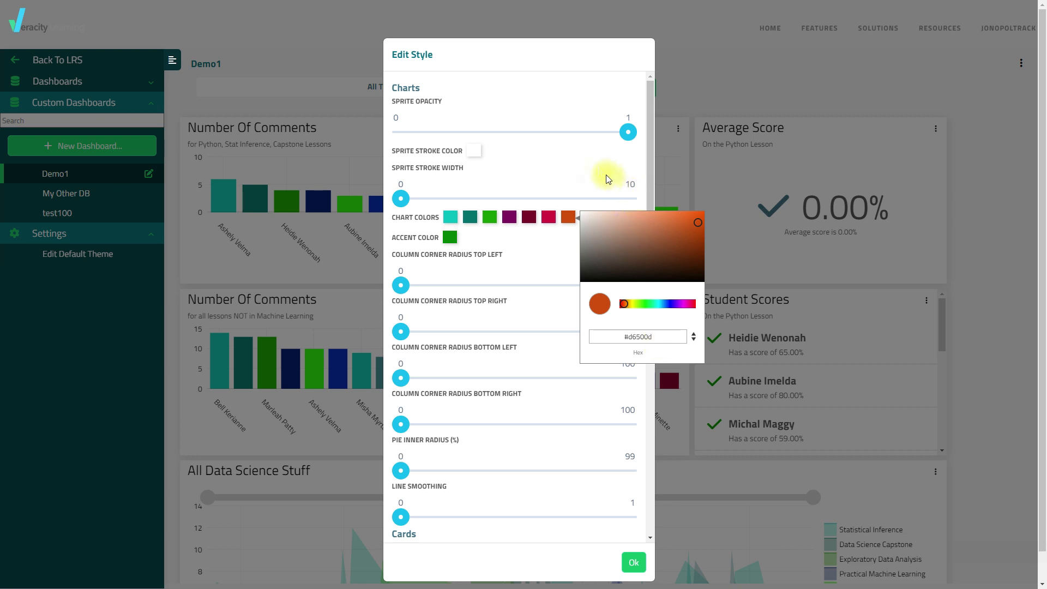
pyautogui.click(592, 170)
pyautogui.click(572, 216)
pyautogui.click(579, 179)
# Add an eighth chart color and set it to light salmon #e79870
pyautogui.click(585, 217)
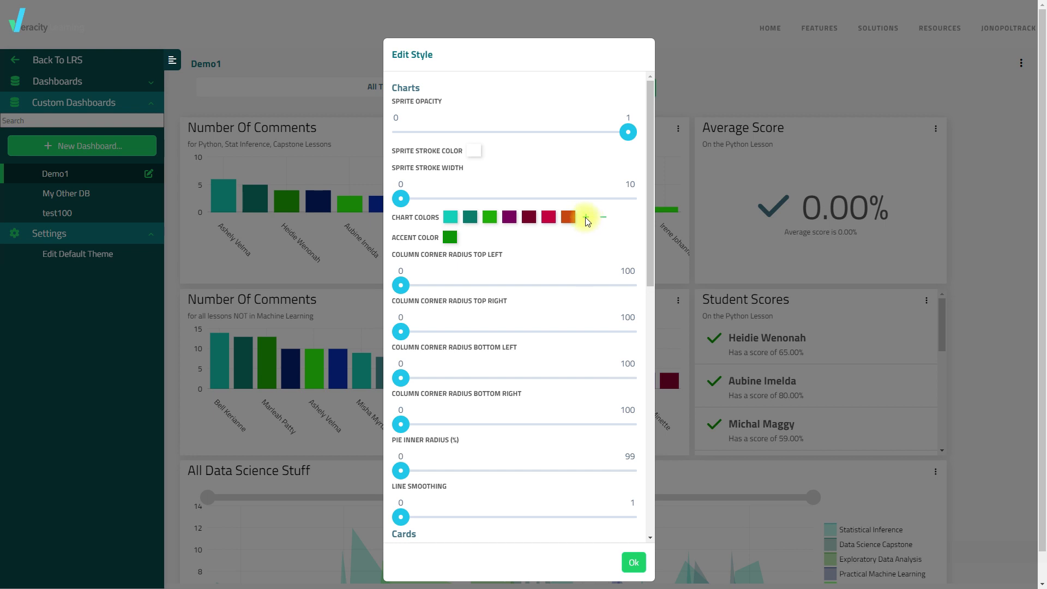
pyautogui.click(591, 216)
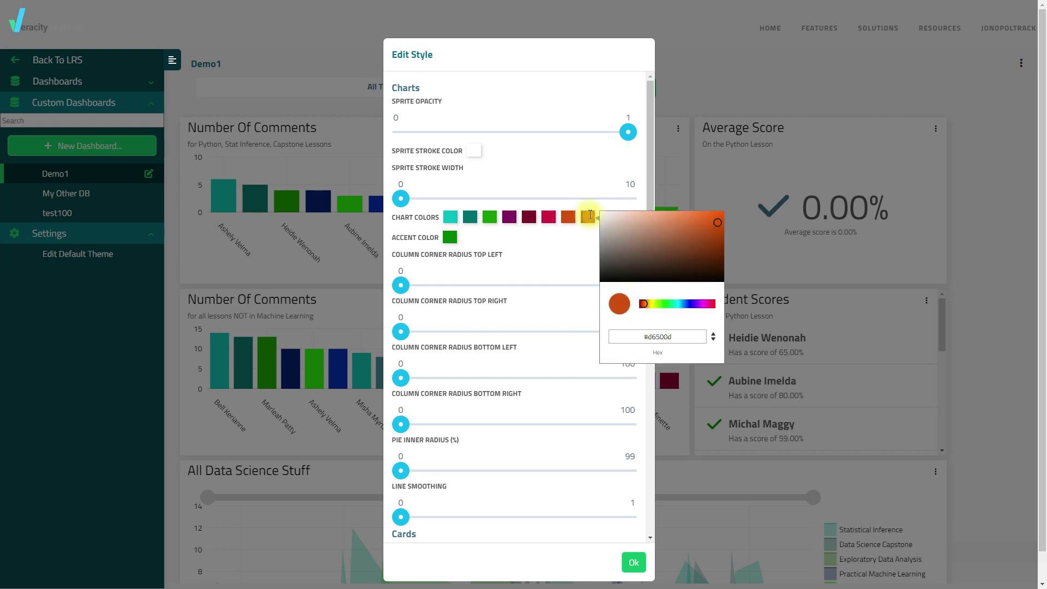
pyautogui.moveTo(716, 225); pyautogui.dragTo(664, 217)
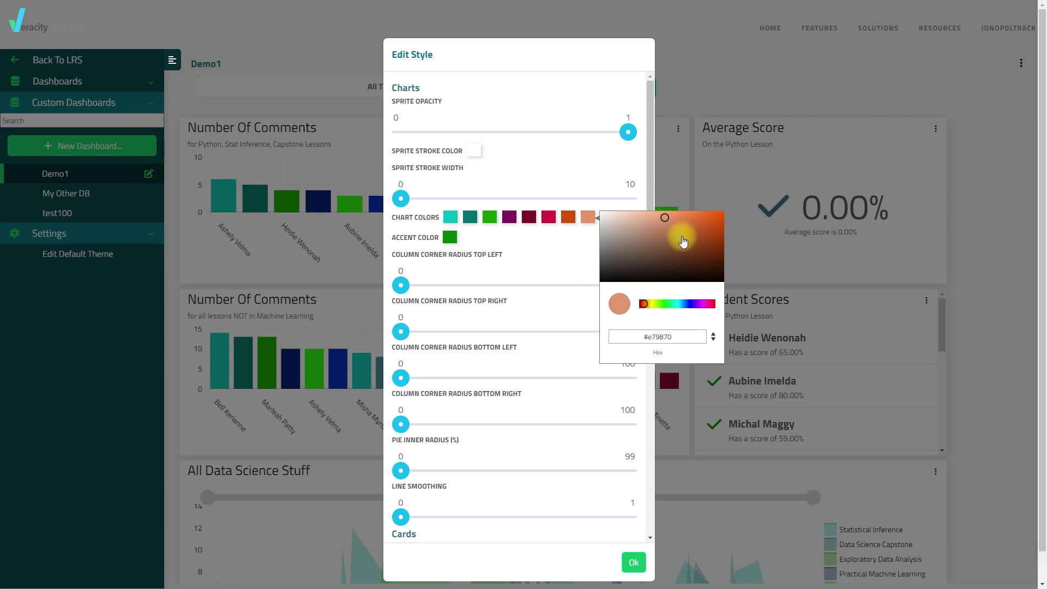
pyautogui.click(563, 80)
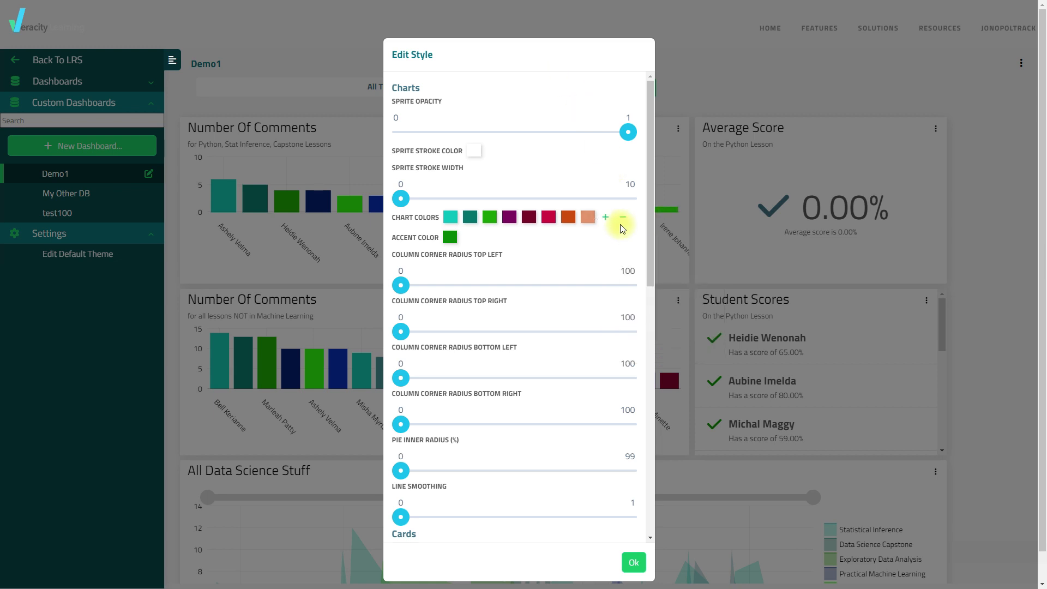
# Add a ninth chart color and set it to dark yellow #c09d0c
pyautogui.click(605, 217)
pyautogui.click(607, 217)
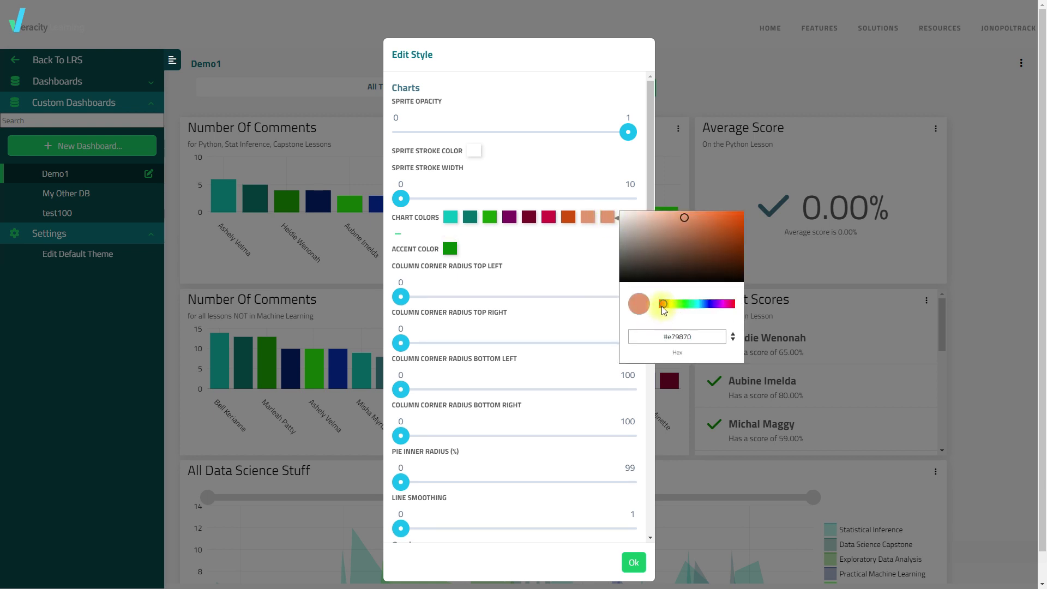
pyautogui.moveTo(662, 306); pyautogui.dragTo(669, 303)
pyautogui.moveTo(684, 217)
pyautogui.mouseDown()
pyautogui.moveTo(722, 238)
pyautogui.moveTo(735, 228)
pyautogui.mouseUp()
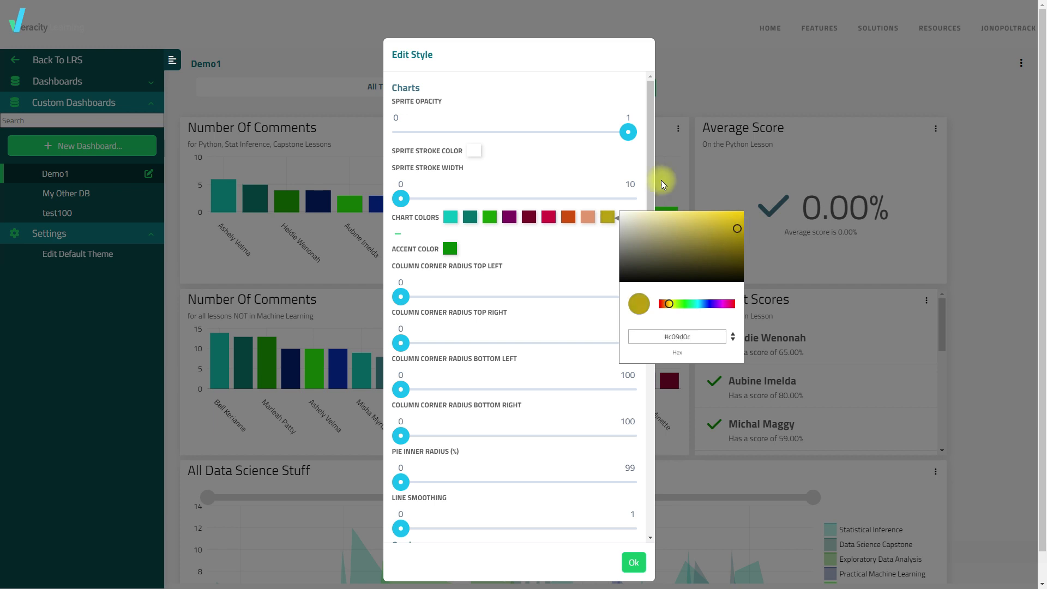
pyautogui.click(636, 183)
# Add a tenth chart color and set it to pale yellow-green #d3dc7b
pyautogui.click(626, 218)
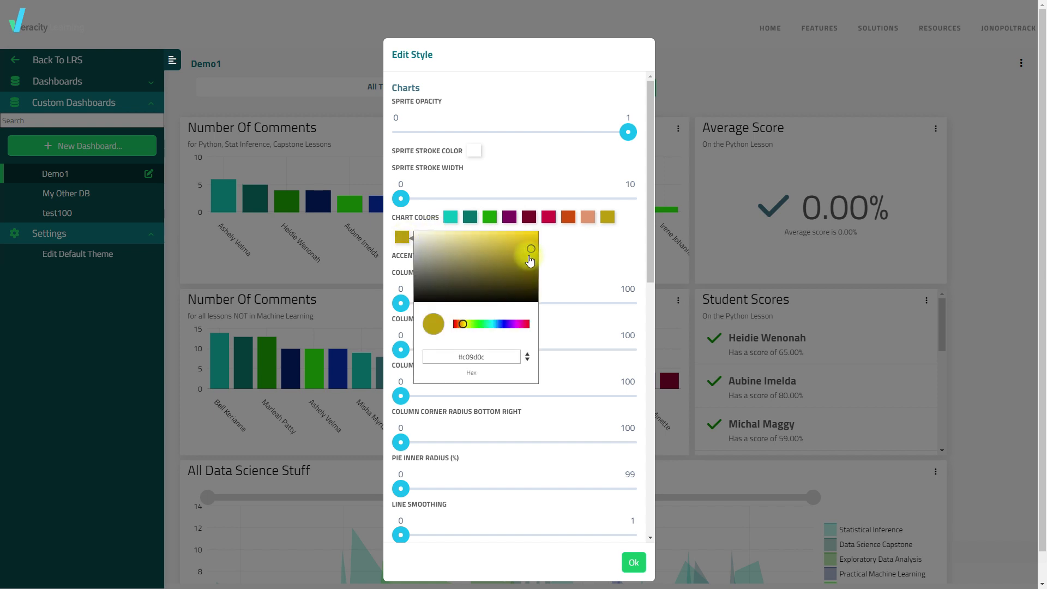
pyautogui.click(483, 243)
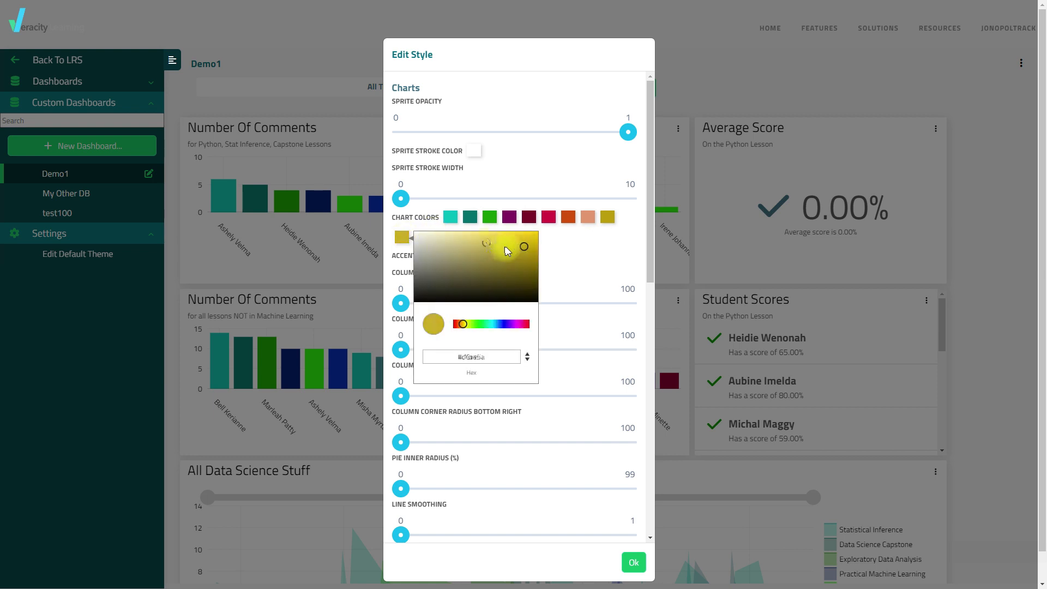
pyautogui.click(469, 241)
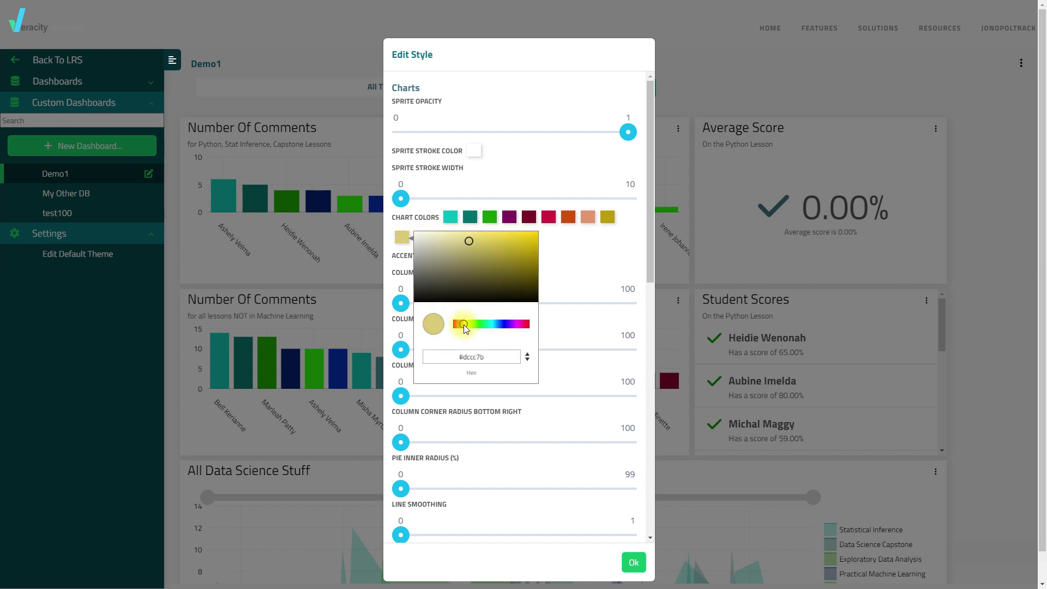
pyautogui.moveTo(463, 325); pyautogui.dragTo(466, 325)
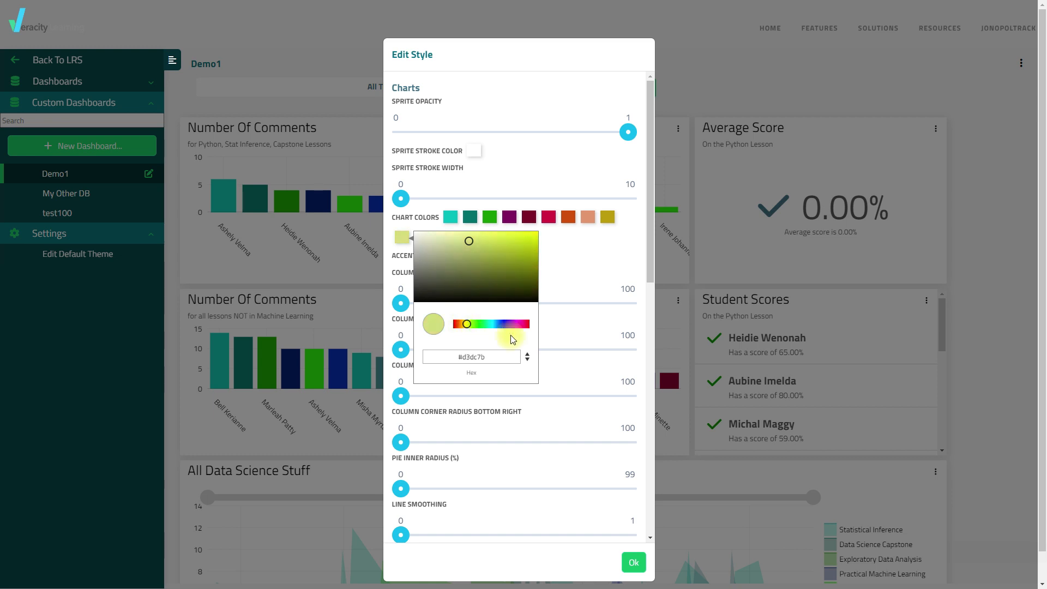
pyautogui.click(568, 99)
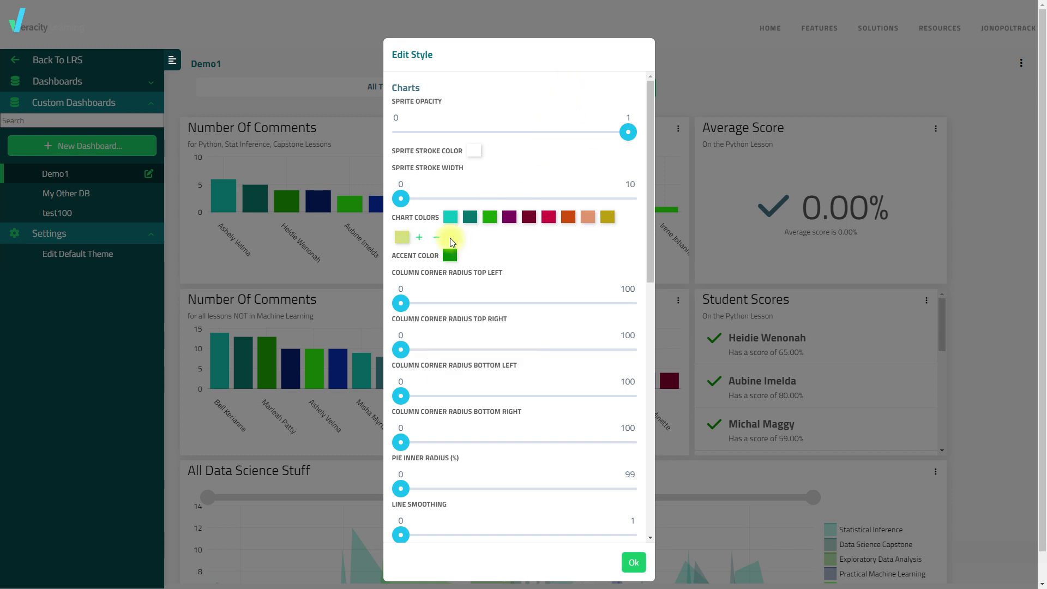
pyautogui.scroll(-5, 609, 360)
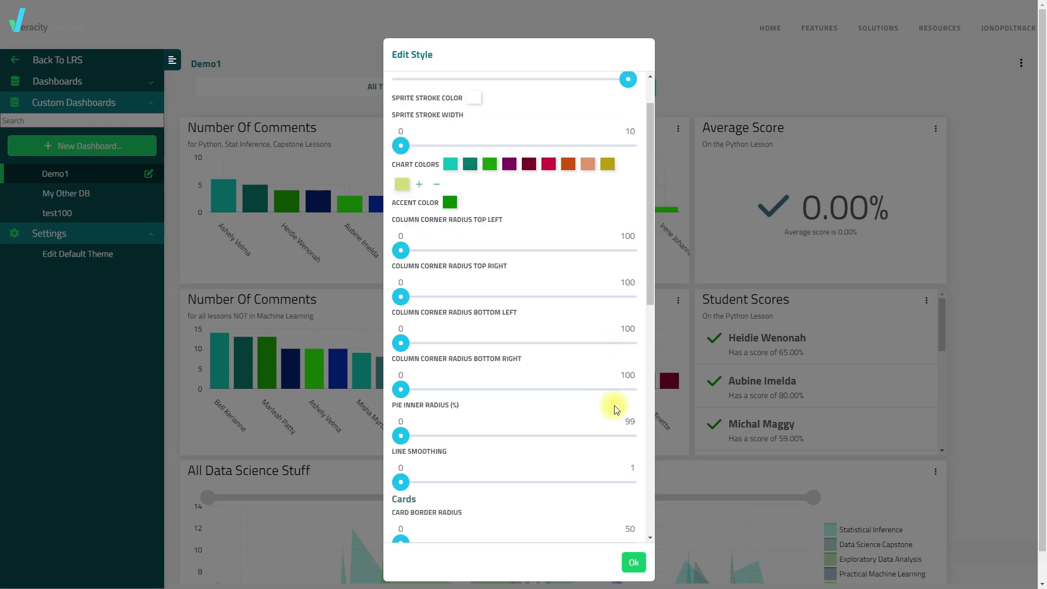
# Apply the theme changes and reload the Demo1 dashboard to check its charts with the new color palette
pyautogui.click(633, 562)
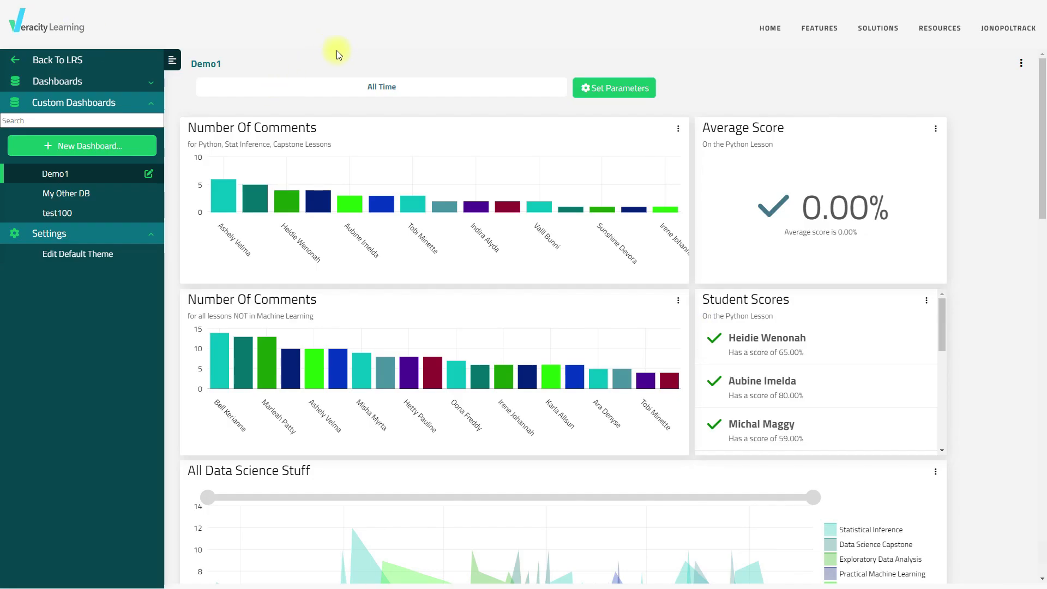
pyautogui.press('F5')
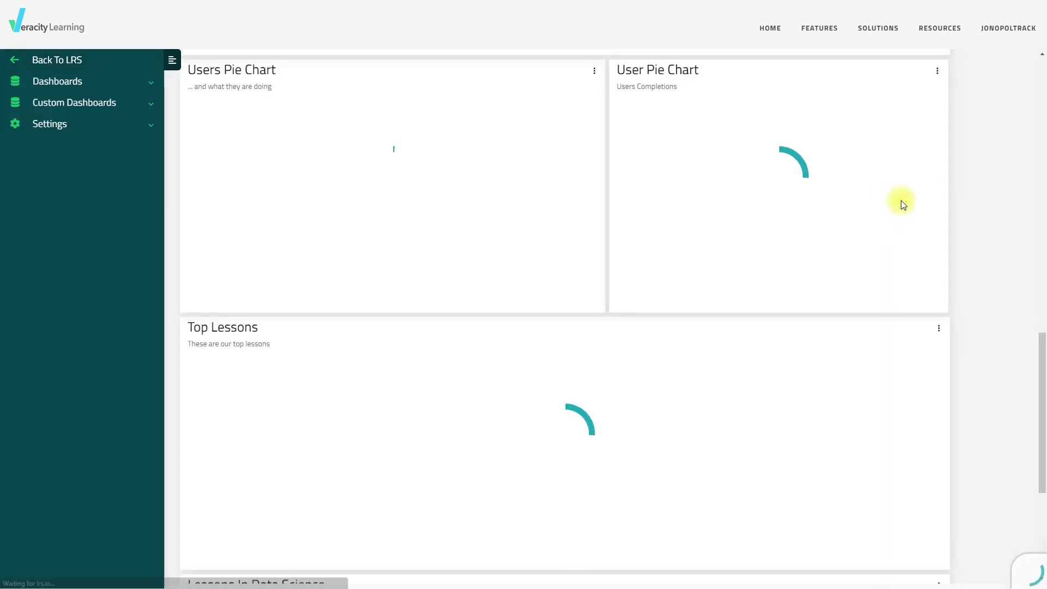
pyautogui.scroll(15, 999, 215)
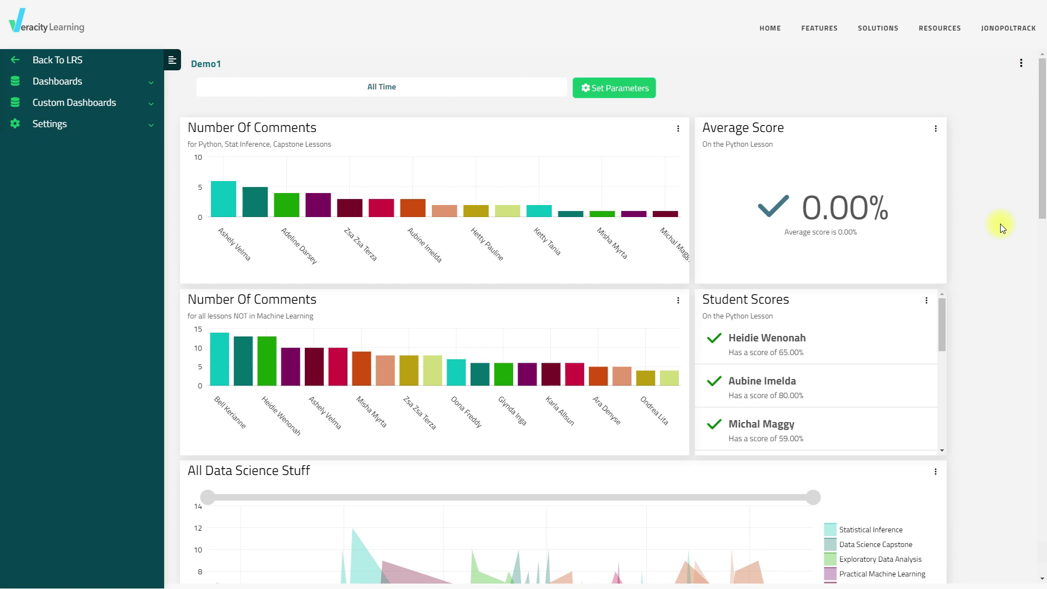
pyautogui.scroll(-4, 993, 226)
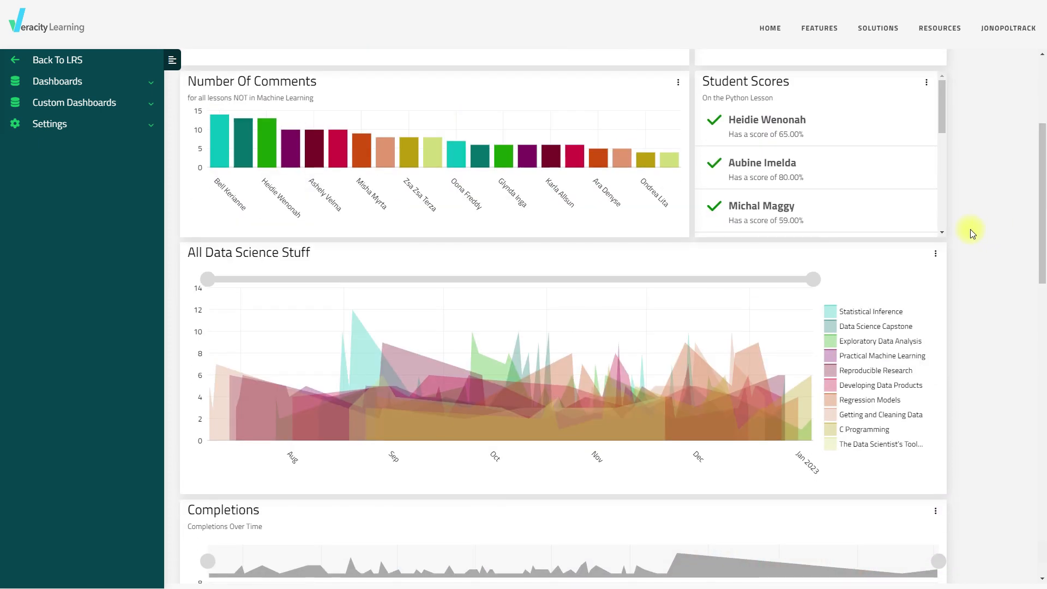
pyautogui.scroll(4, 733, 144)
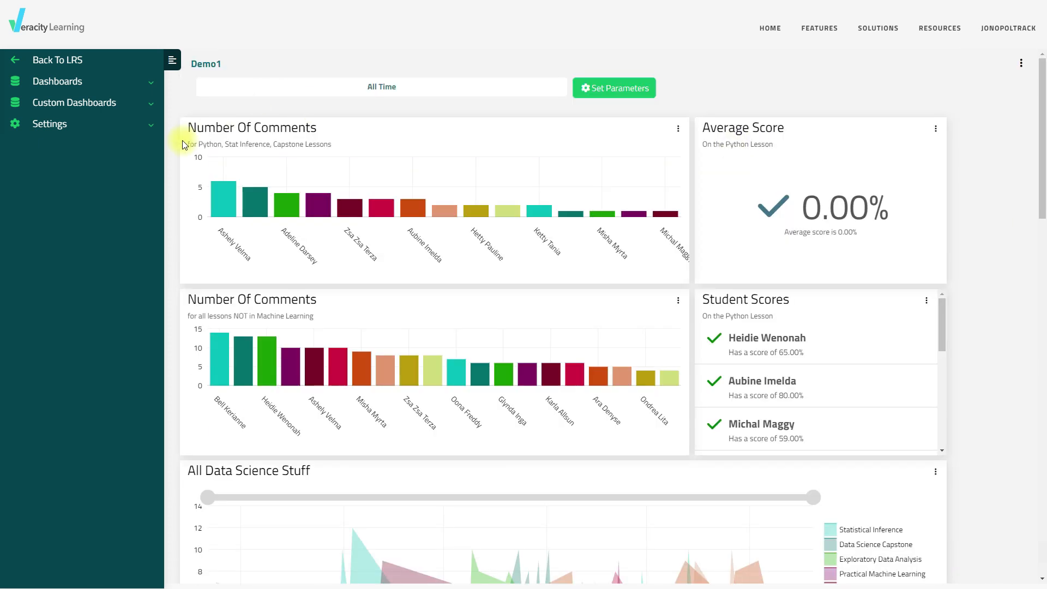
# Reopen the default theme for editing and set the column corner radius to 5 top left and 21 top right
pyautogui.click(155, 124)
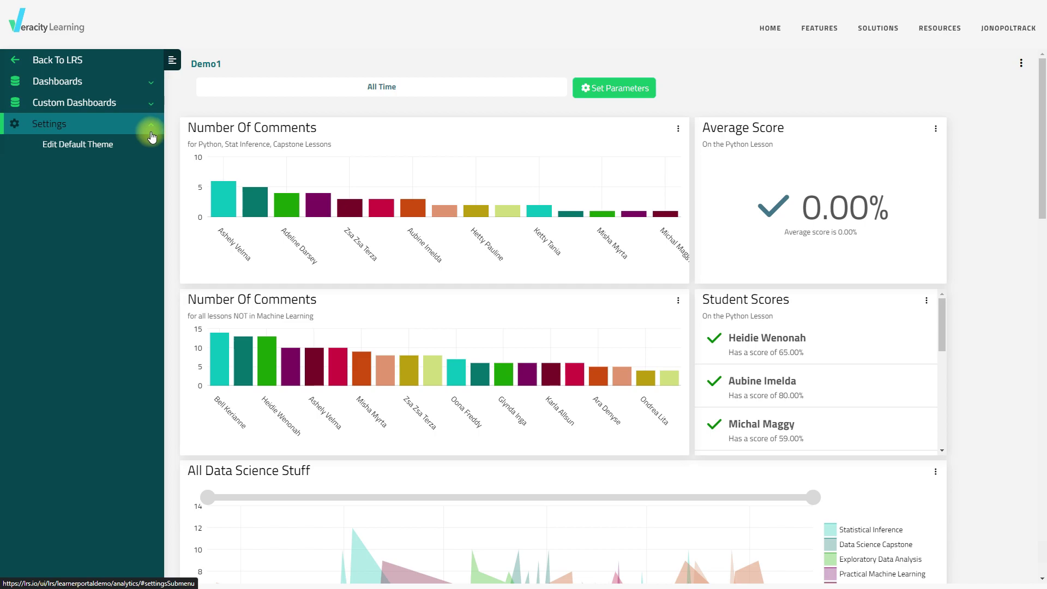
pyautogui.click(115, 150)
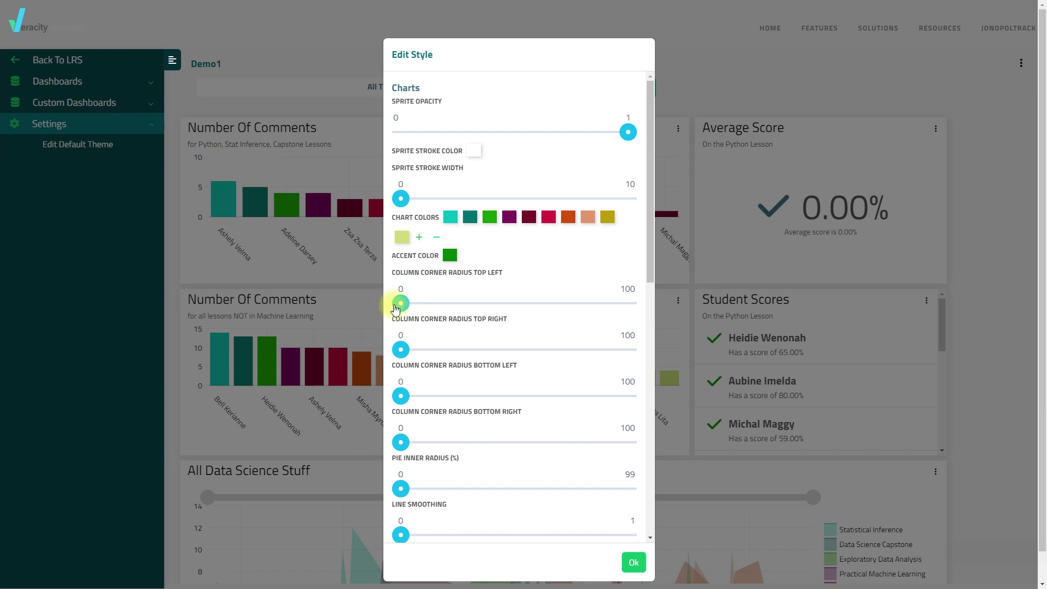
pyautogui.moveTo(402, 307); pyautogui.dragTo(413, 306)
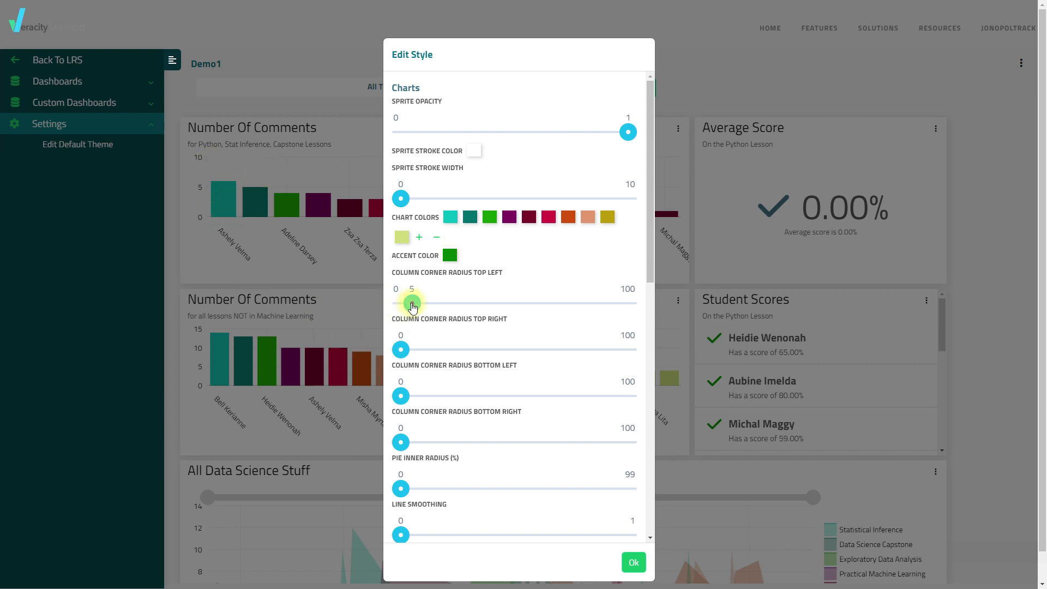
pyautogui.moveTo(403, 352); pyautogui.dragTo(451, 348)
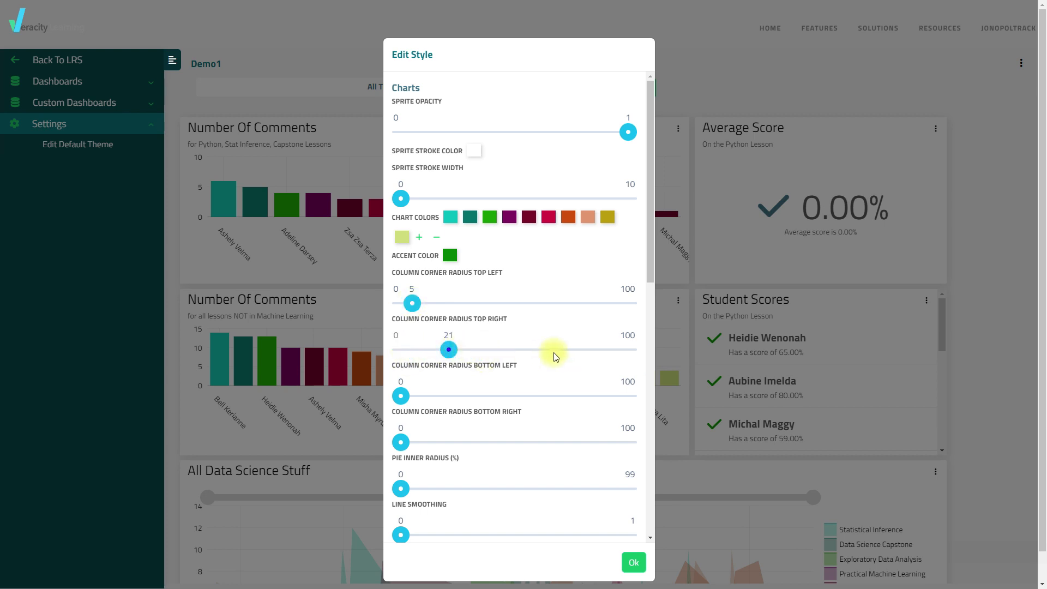
# Give the cards a solid border of width 1 in red #fa0303
pyautogui.scroll(-3, 564, 361)
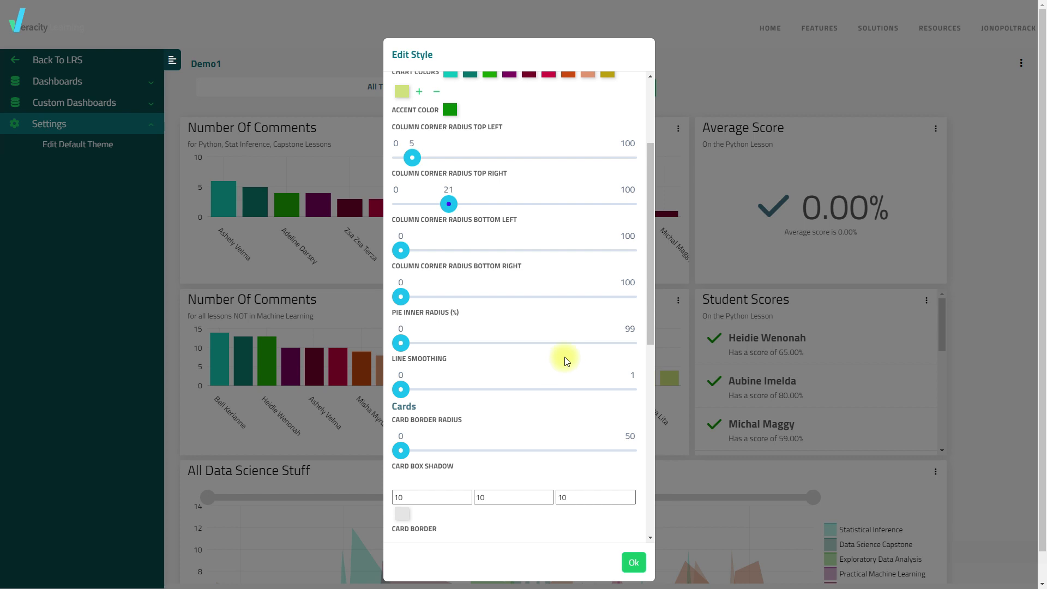
pyautogui.scroll(-2, 565, 357)
pyautogui.scroll(-4, 564, 360)
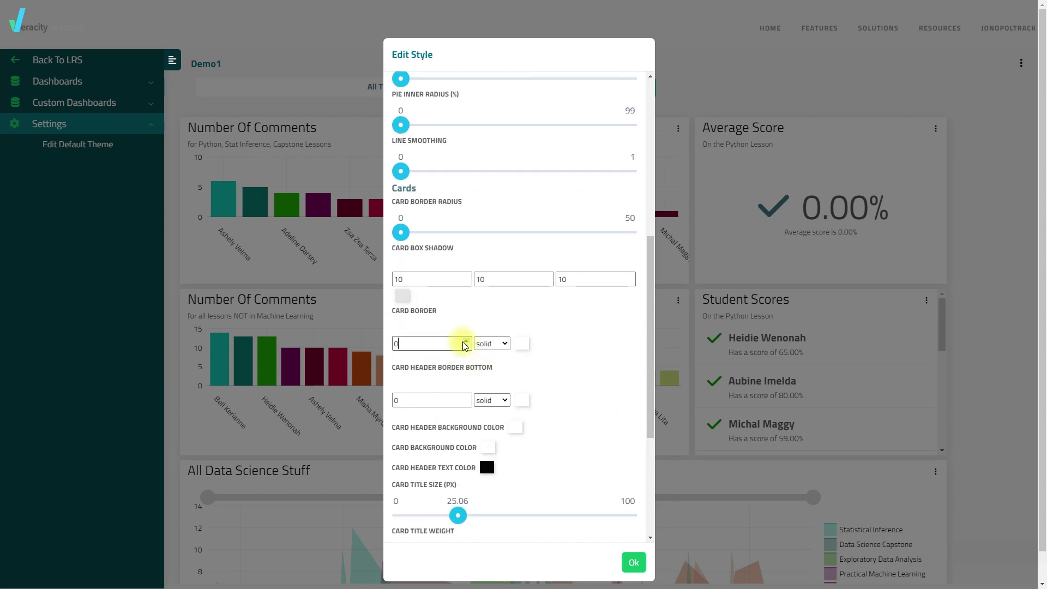
pyautogui.click(465, 340)
pyautogui.click(504, 344)
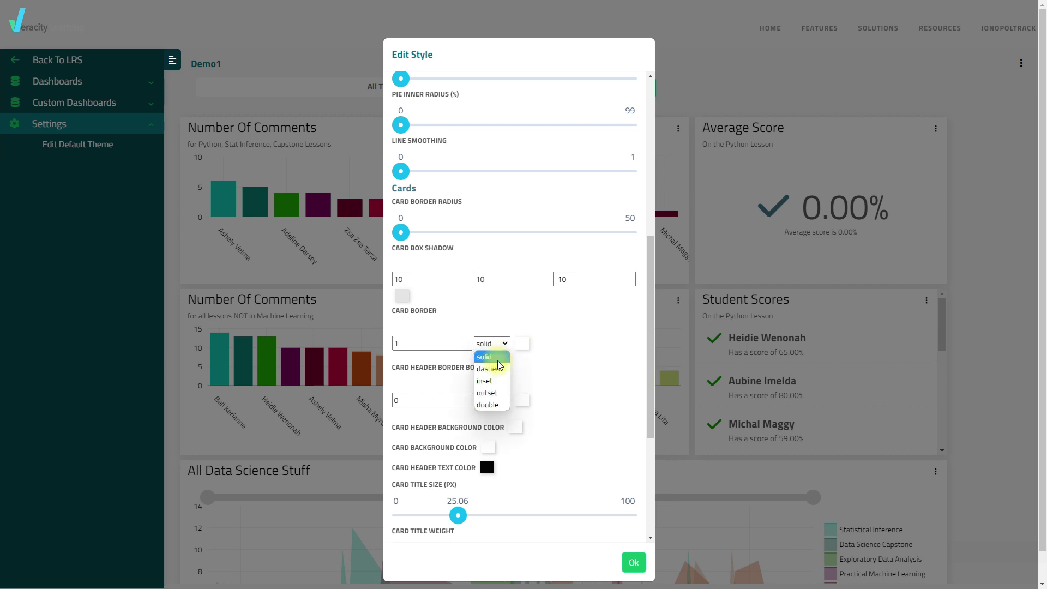
pyautogui.click(525, 345)
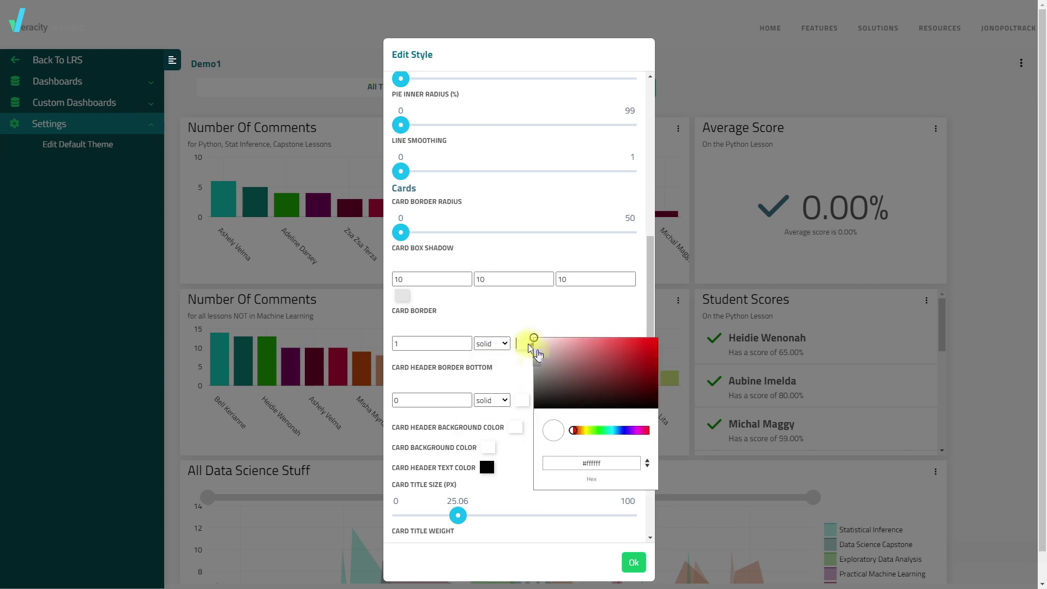
pyautogui.click(657, 341)
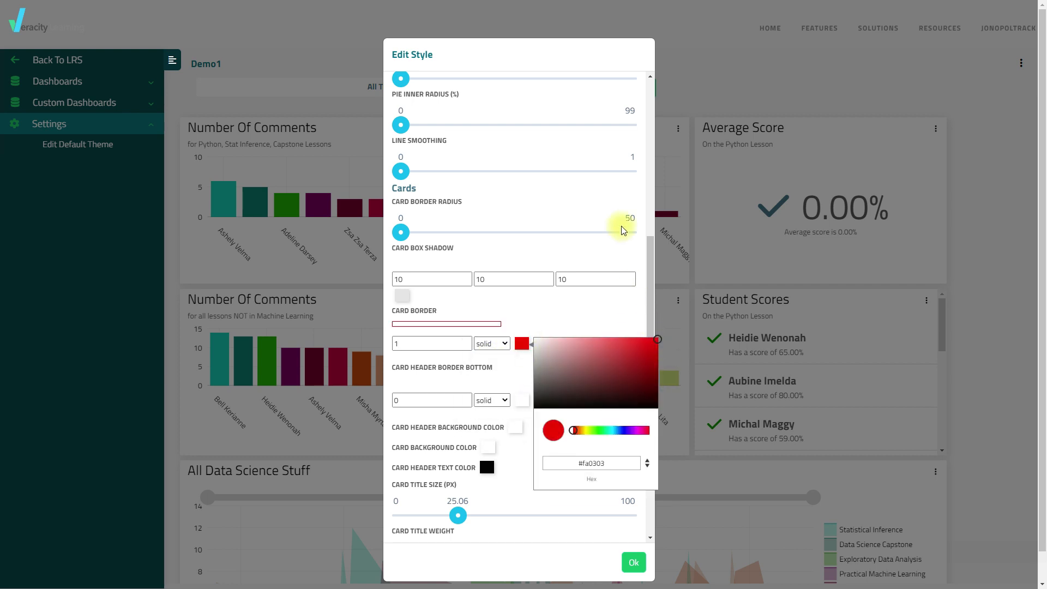
pyautogui.click(613, 307)
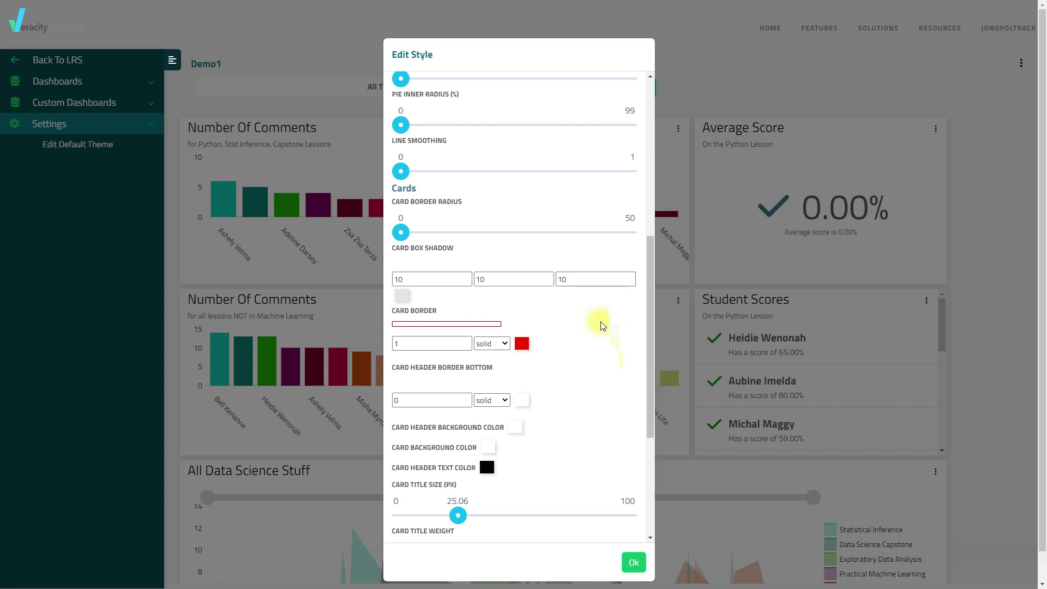
# Set the card header text color to dark red #8c0909
pyautogui.scroll(-3, 602, 325)
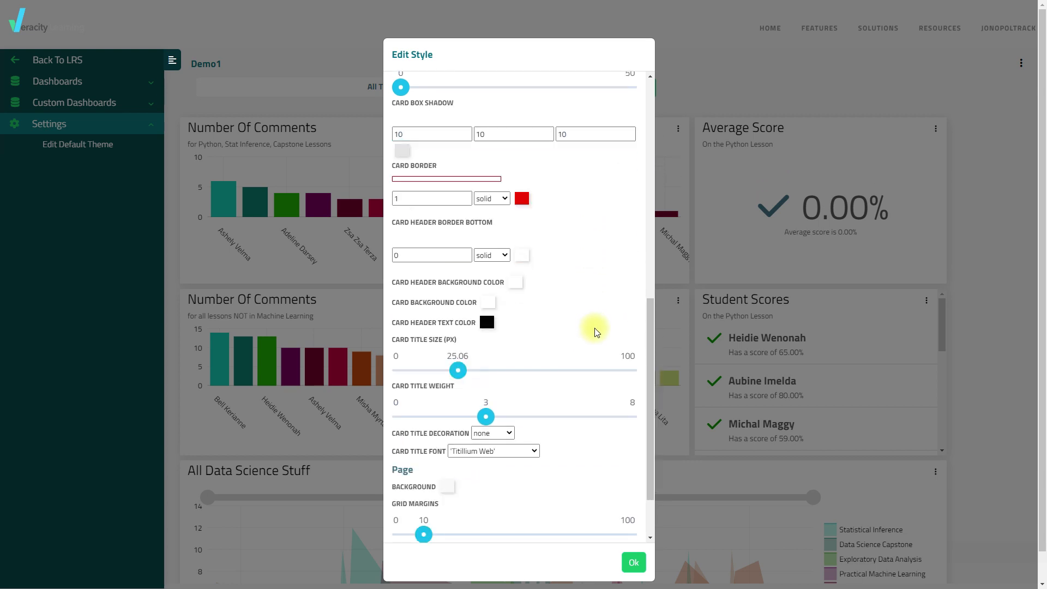
pyautogui.scroll(-2, 597, 333)
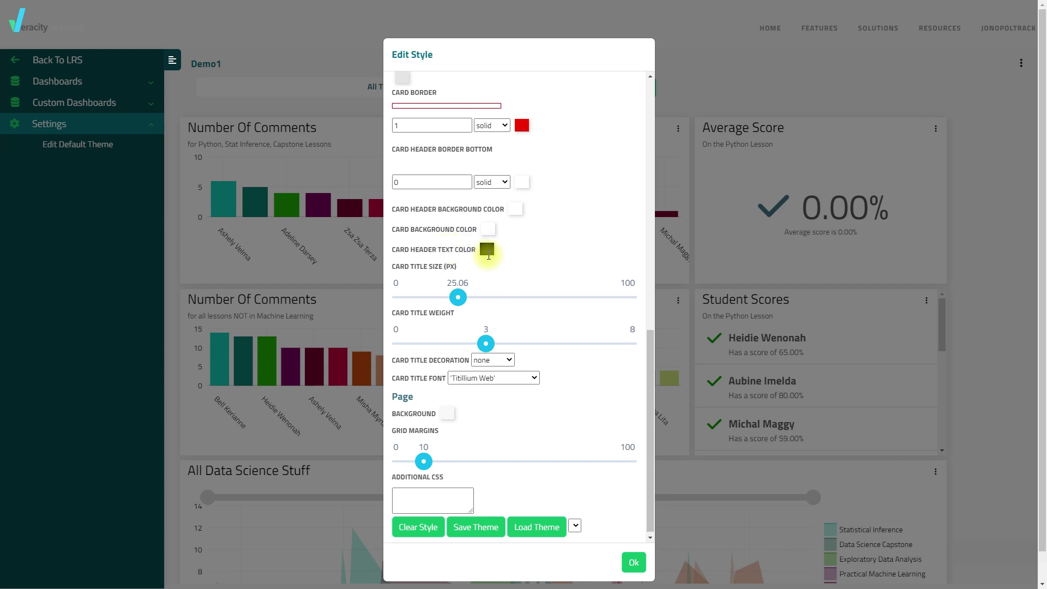
pyautogui.click(486, 249)
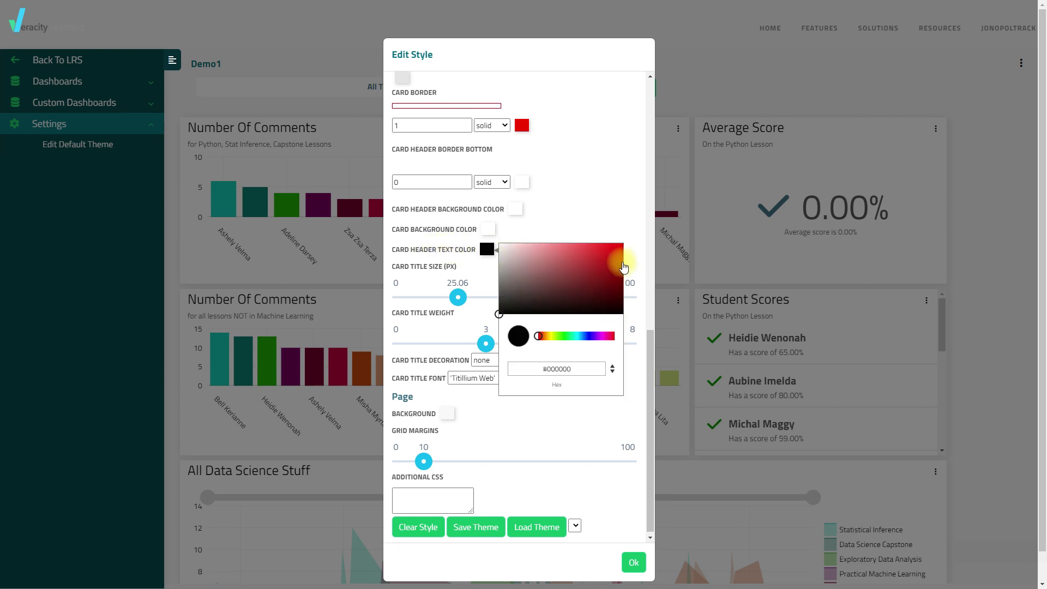
pyautogui.moveTo(624, 265)
pyautogui.mouseDown()
pyautogui.moveTo(613, 270)
pyautogui.moveTo(620, 277)
pyautogui.mouseUp()
pyautogui.click(617, 276)
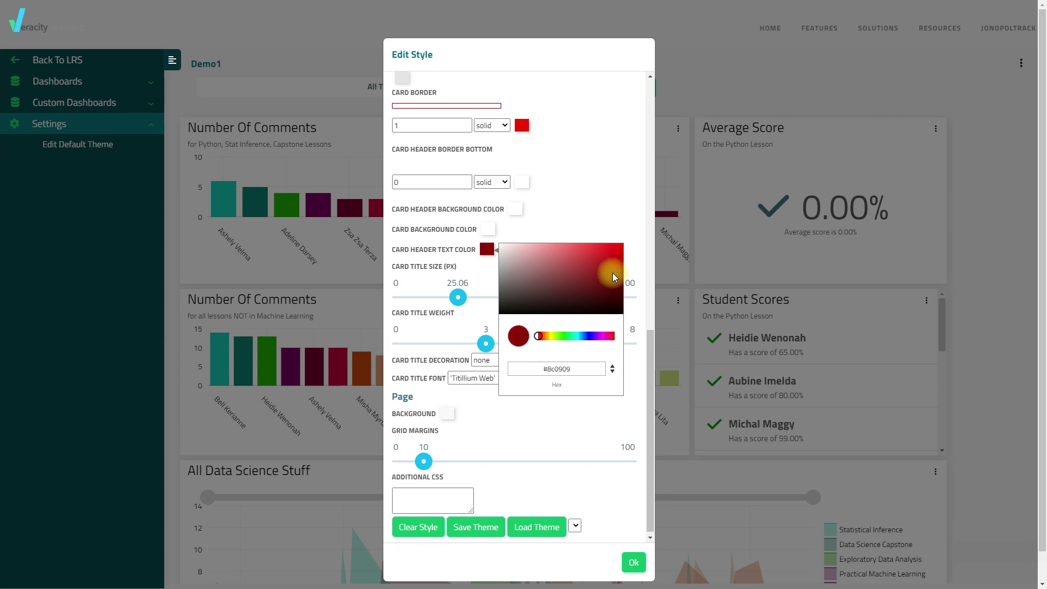
pyautogui.click(589, 155)
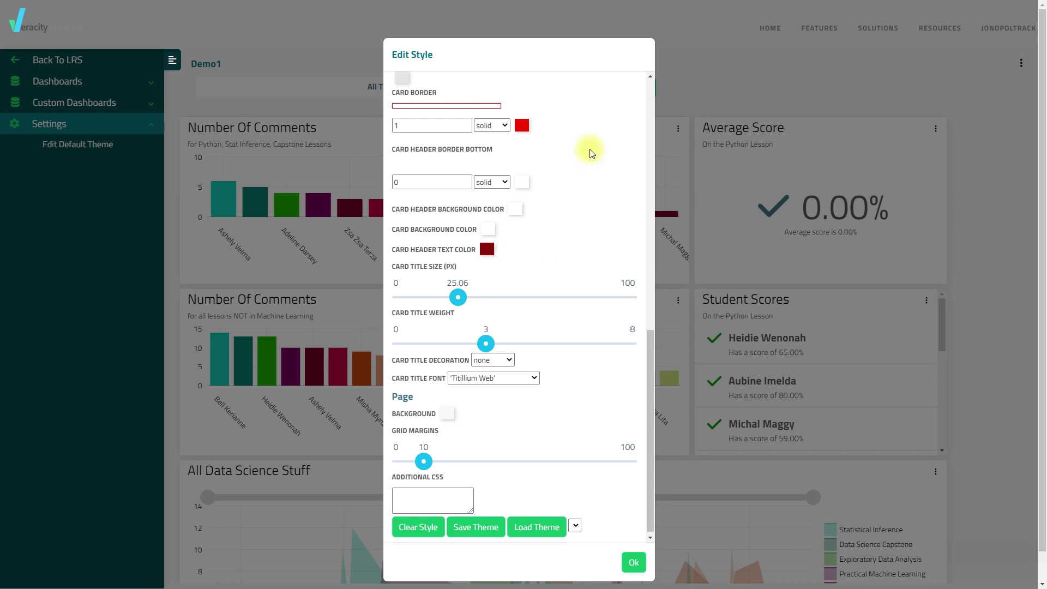
# Increase the pie inner radius to give pie charts a small central hole, and apply the theme changes
pyautogui.scroll(3, 603, 169)
pyautogui.scroll(5, 622, 212)
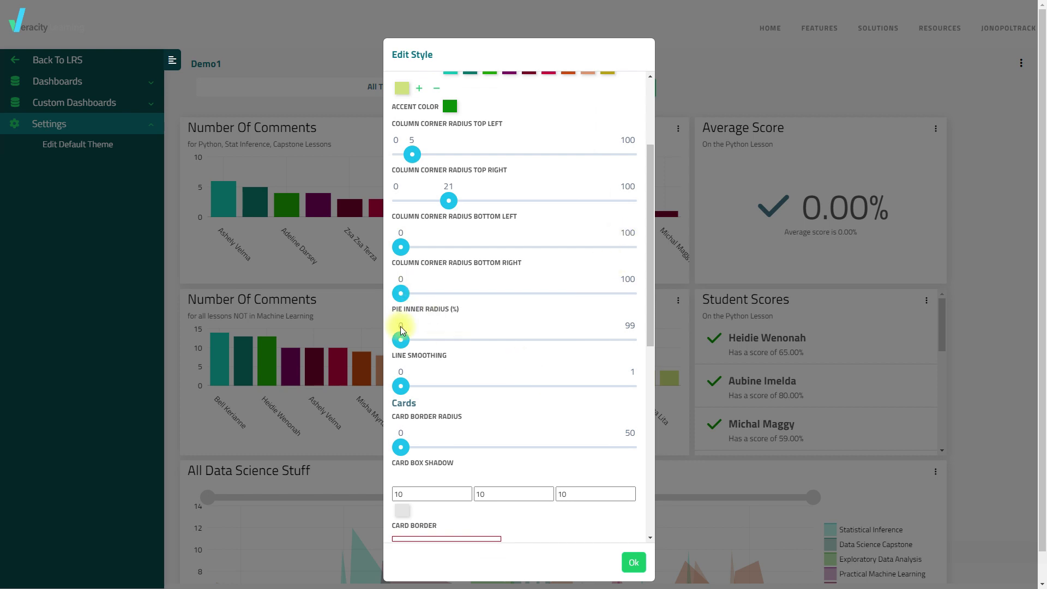
pyautogui.scroll(3, 489, 338)
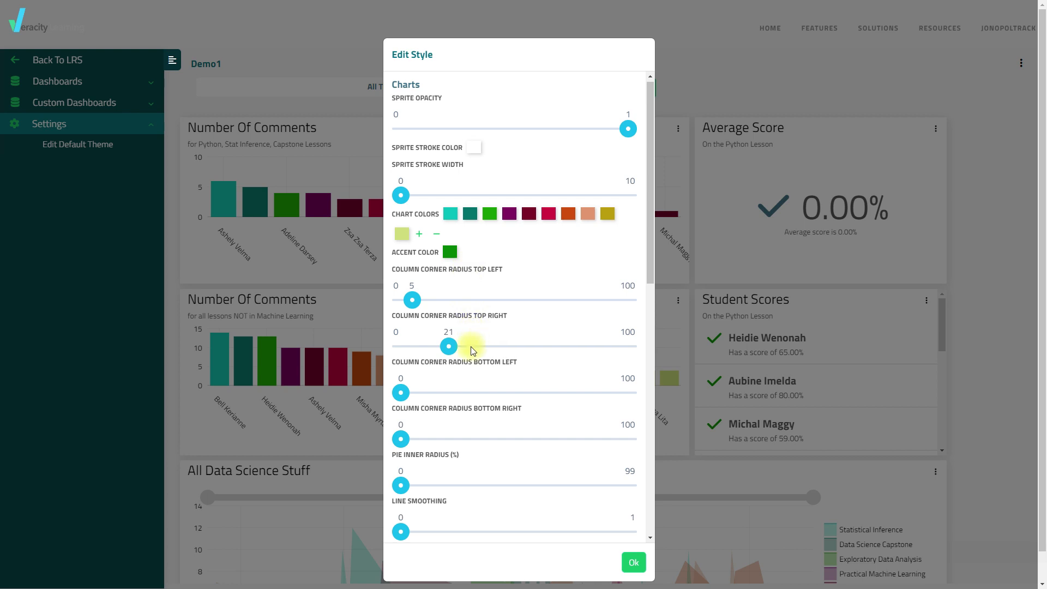
pyautogui.moveTo(401, 484); pyautogui.dragTo(445, 486)
pyautogui.scroll(-10, 574, 364)
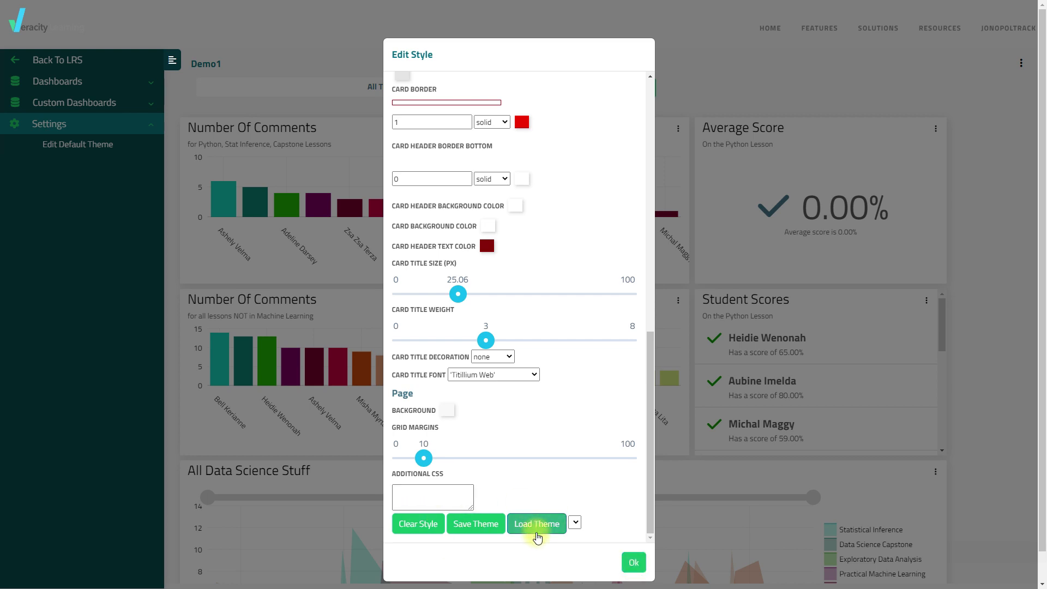
pyautogui.click(632, 560)
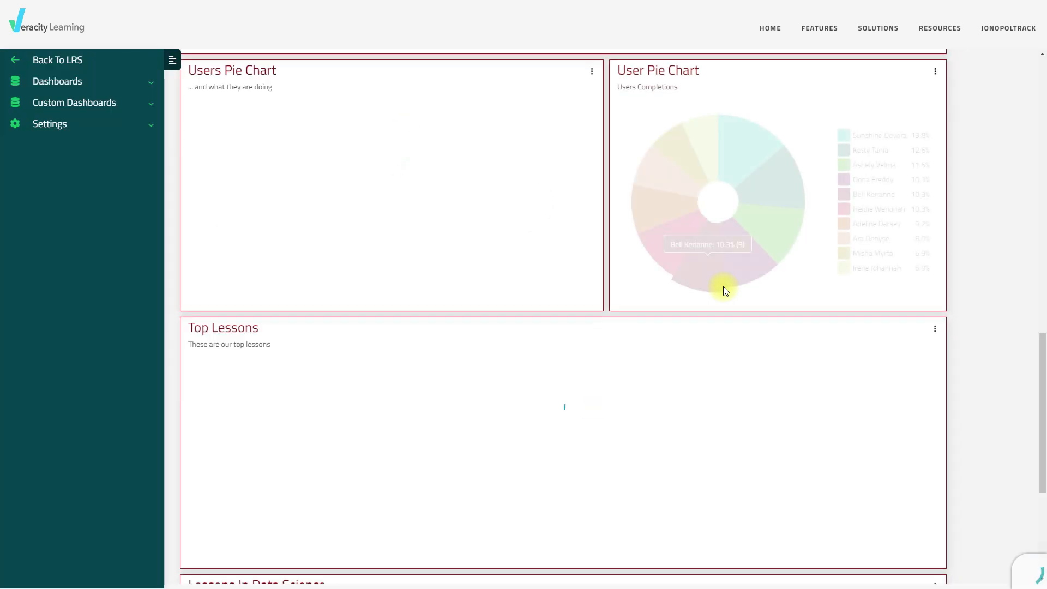
# Examine the card borders, header text, column corners and pie chart centers throughout the Demo1 dashboard
pyautogui.scroll(15, 840, 302)
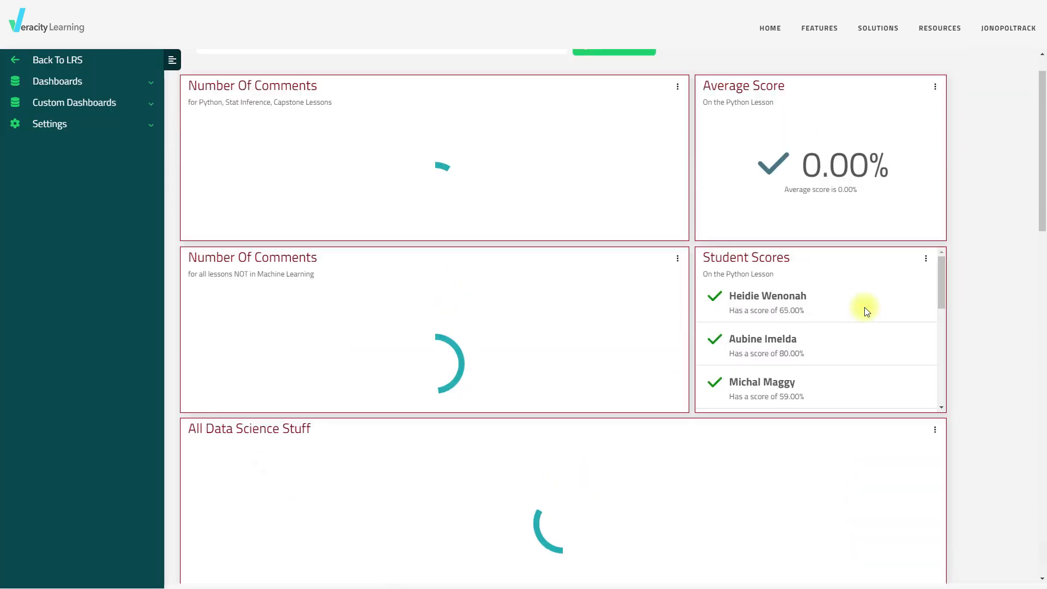
pyautogui.scroll(1, 865, 306)
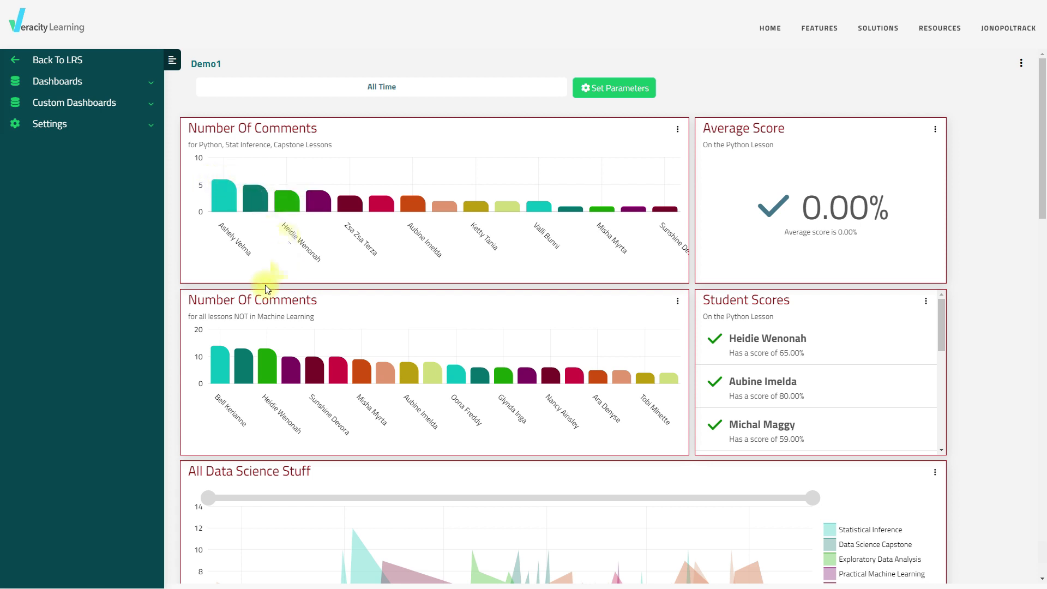
pyautogui.moveTo(199, 130); pyautogui.dragTo(305, 131)
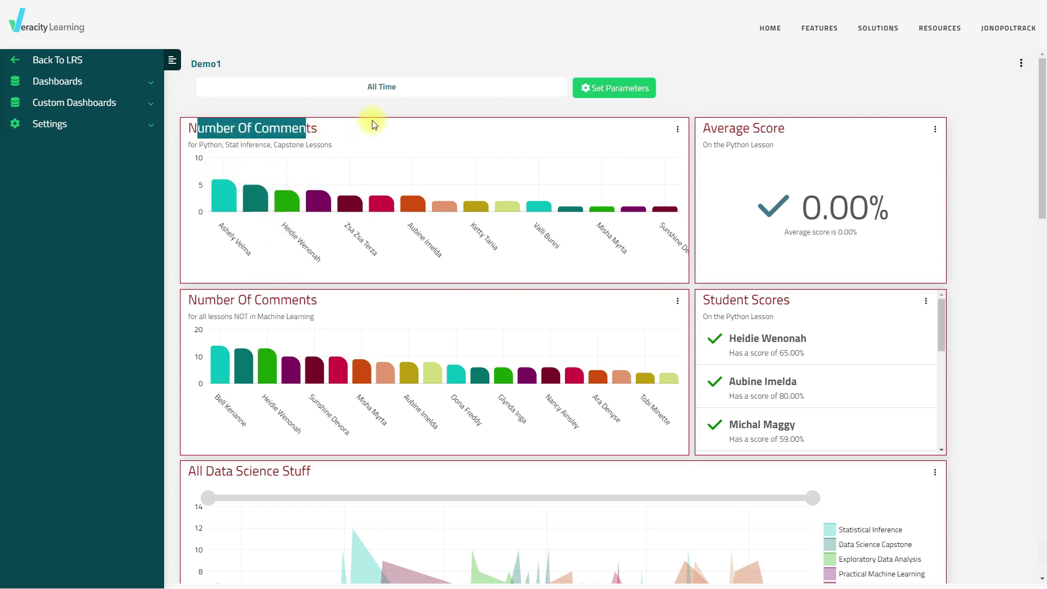
pyautogui.click(376, 114)
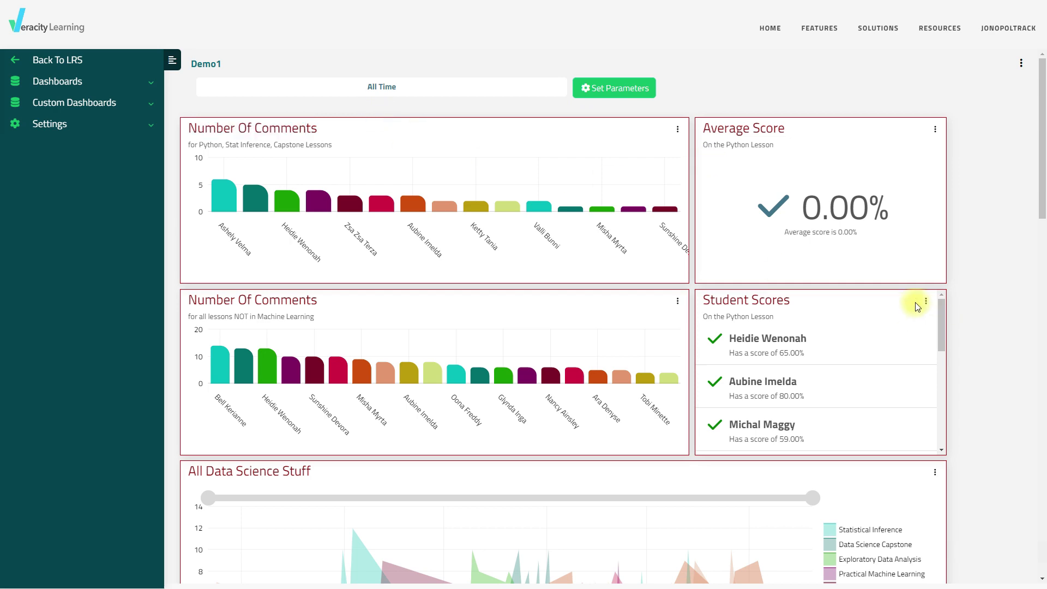
pyautogui.scroll(-3, 916, 327)
pyautogui.scroll(-12, 960, 278)
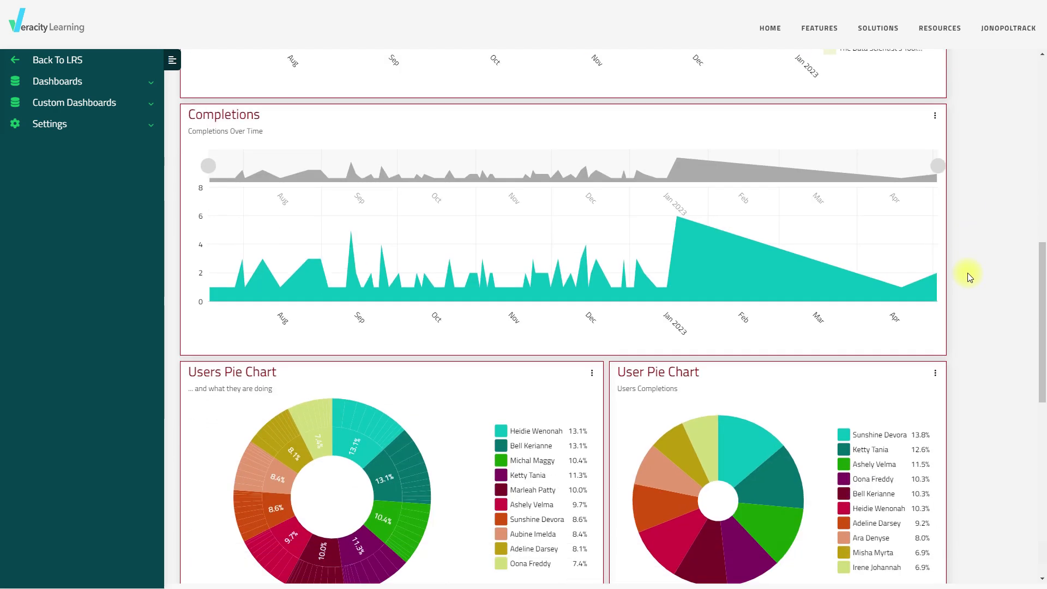
pyautogui.scroll(-5, 968, 276)
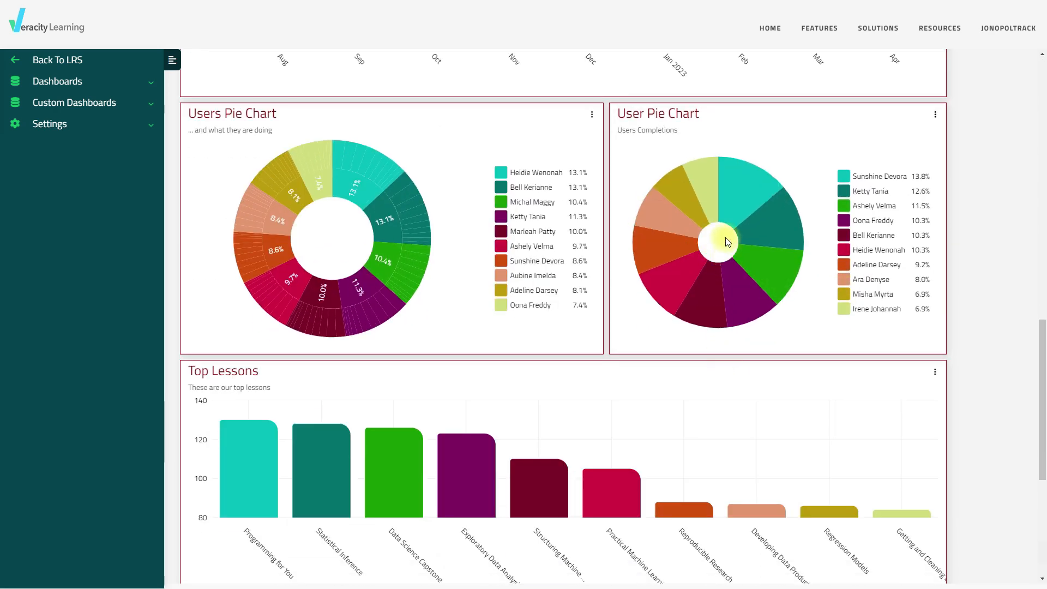
pyautogui.scroll(-5, 982, 234)
pyautogui.scroll(5, 993, 243)
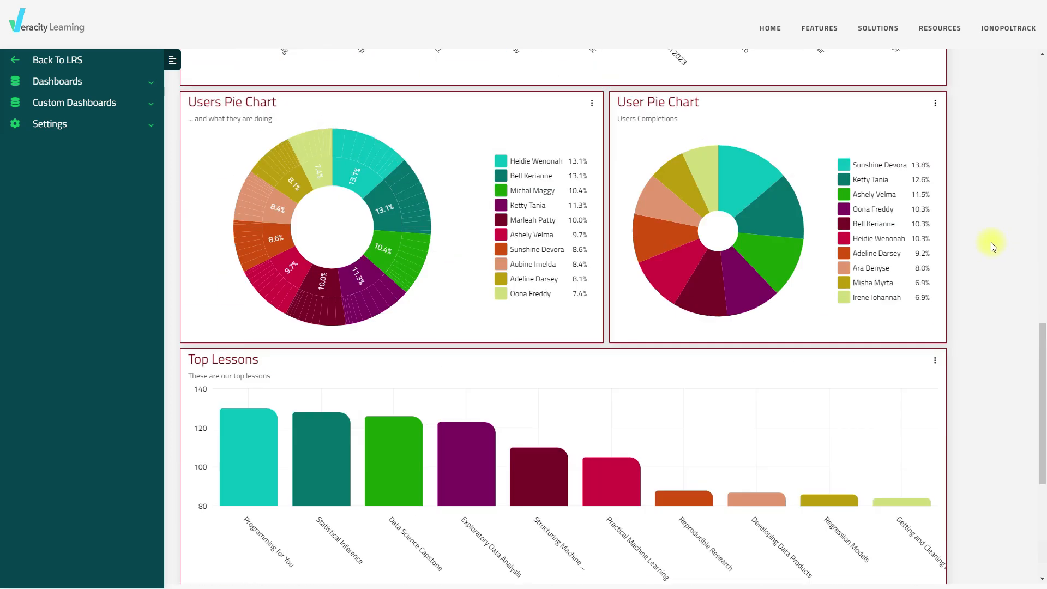
pyautogui.scroll(15, 992, 244)
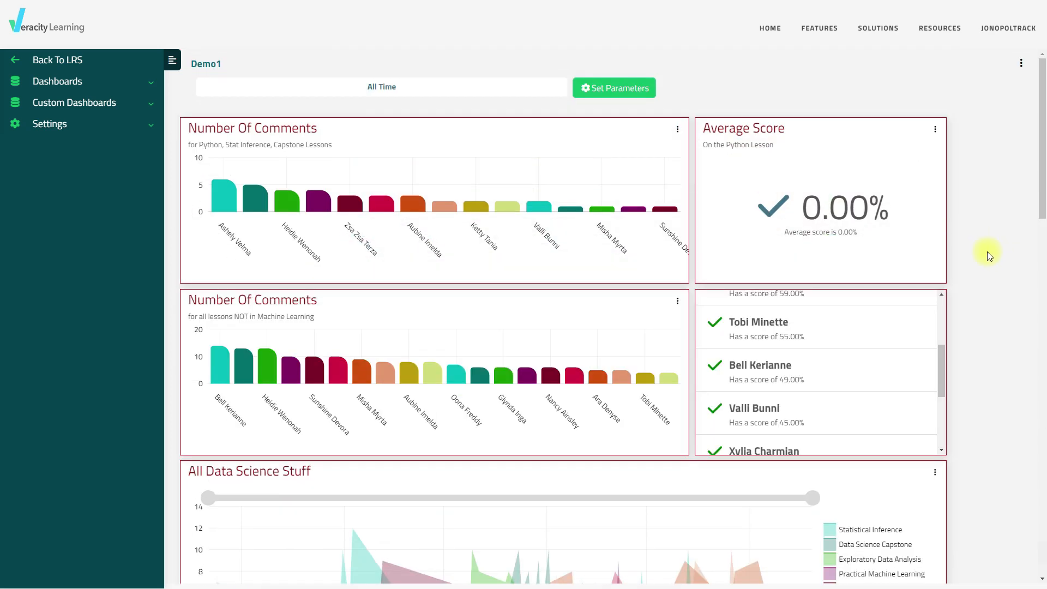
pyautogui.scroll(3, 773, 394)
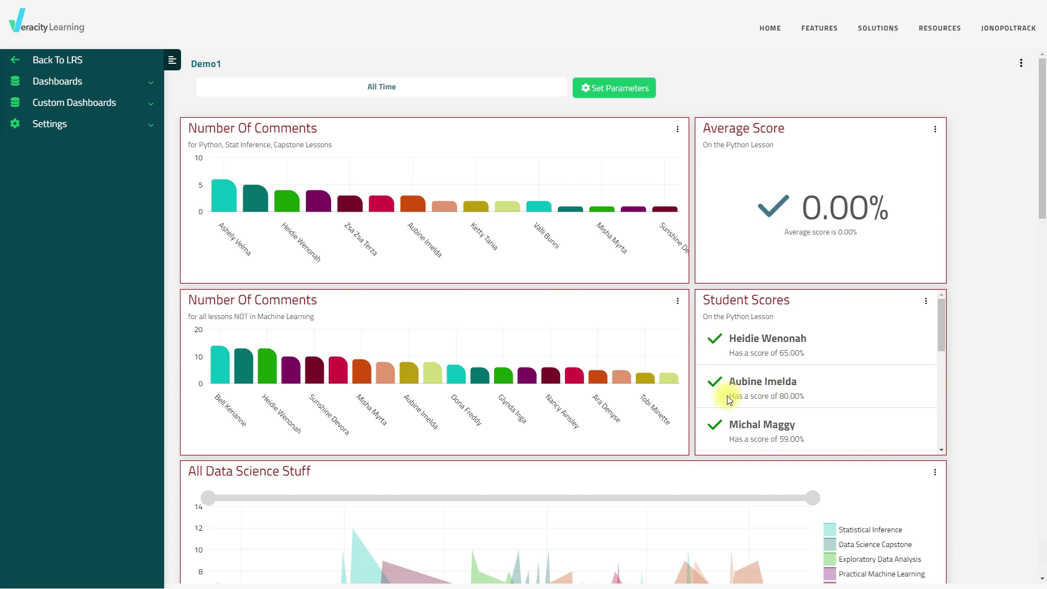